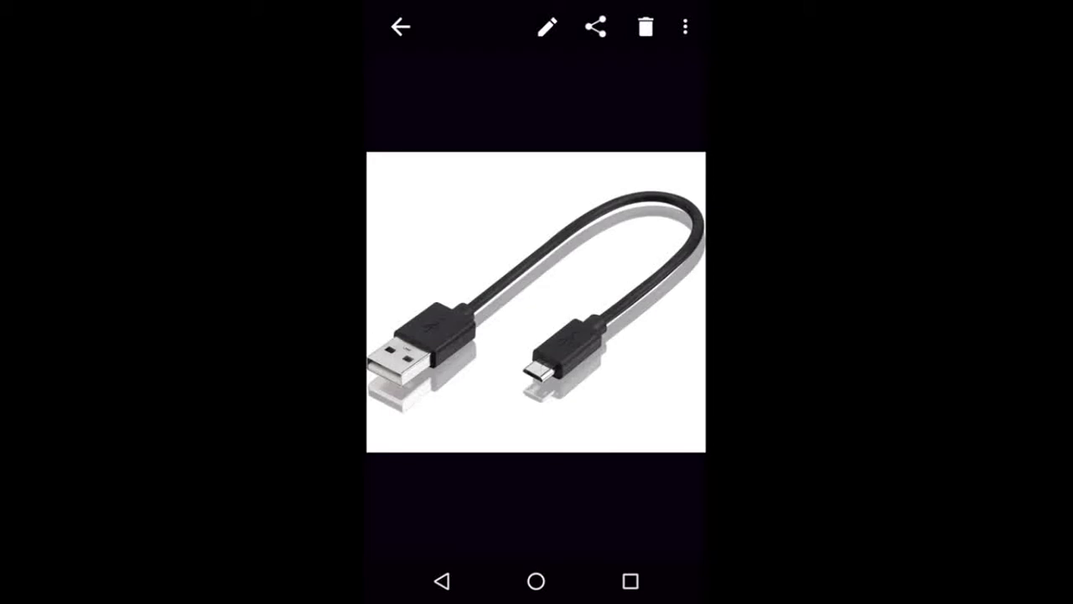
# Step: From the home screen, open the USB connection option in notifications and choose Transfer files (MTP)
pyautogui.click(535, 580)
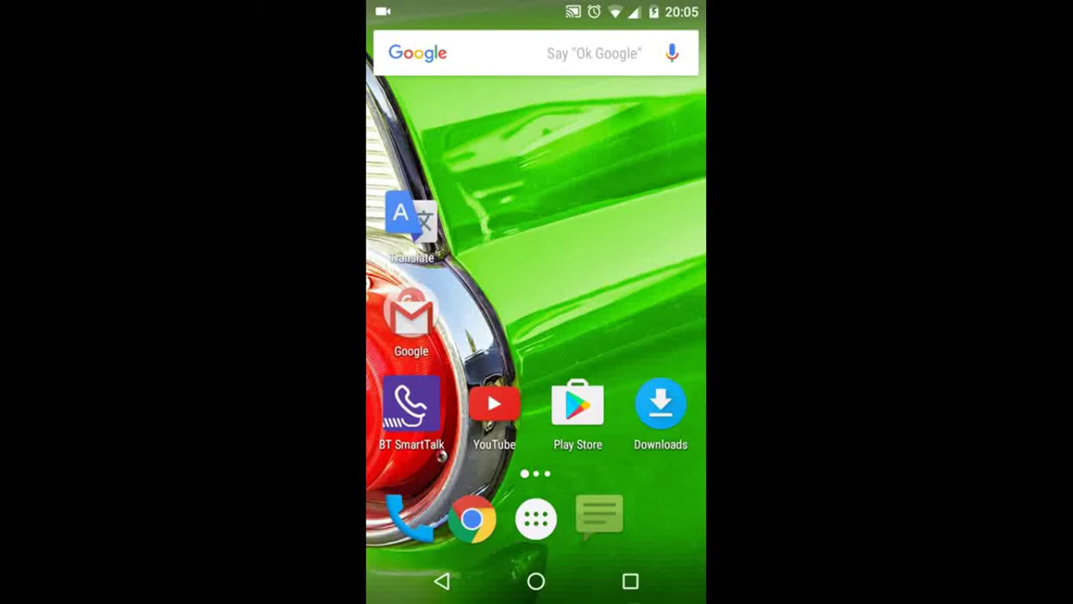
pyautogui.moveTo(537, 8); pyautogui.dragTo(537, 335)
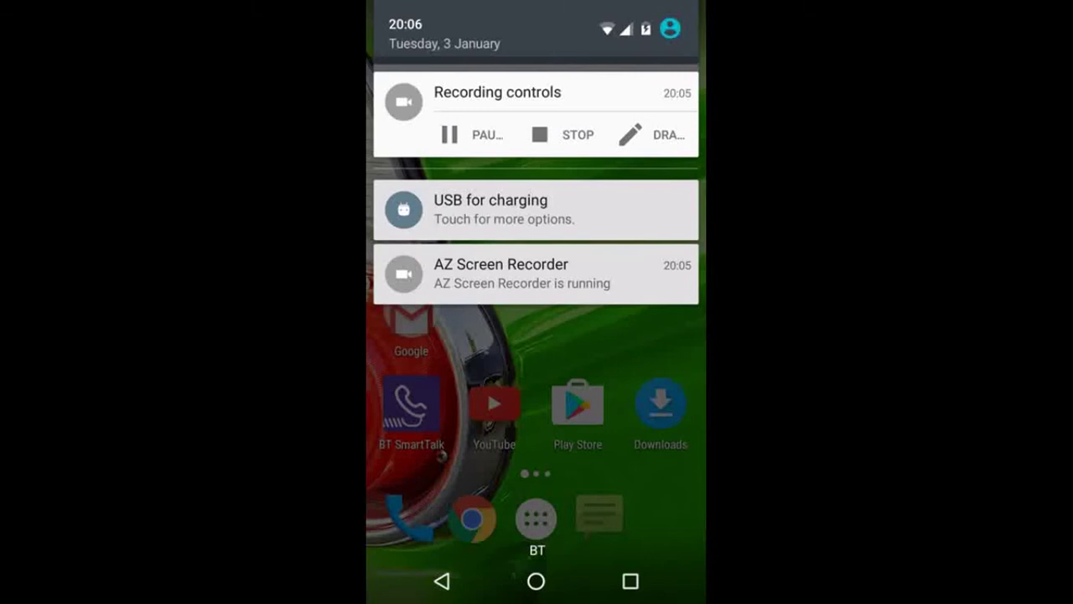
pyautogui.click(503, 209)
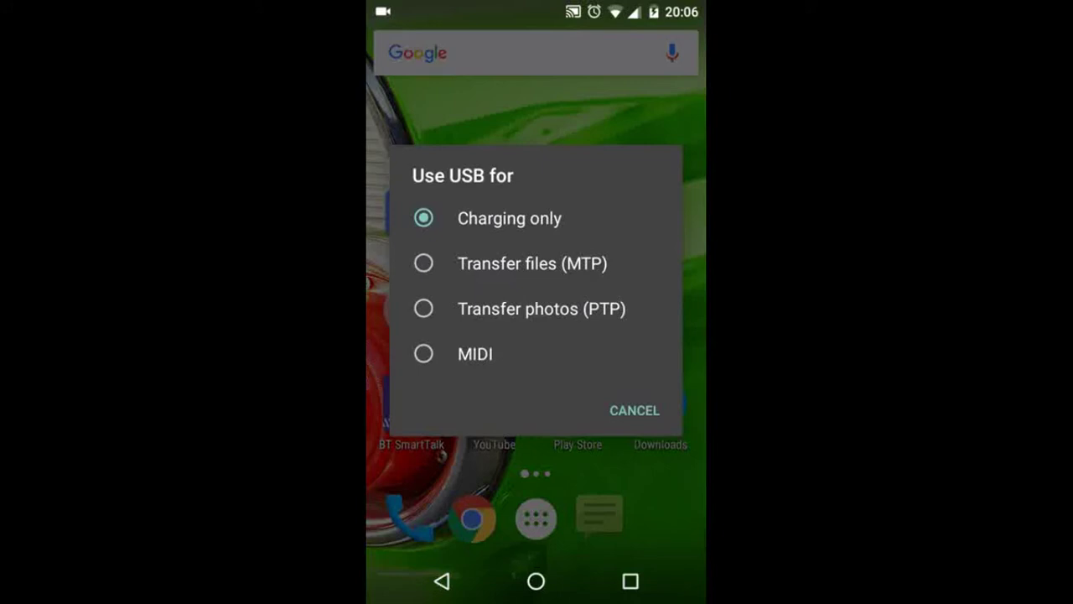
pyautogui.click(570, 266)
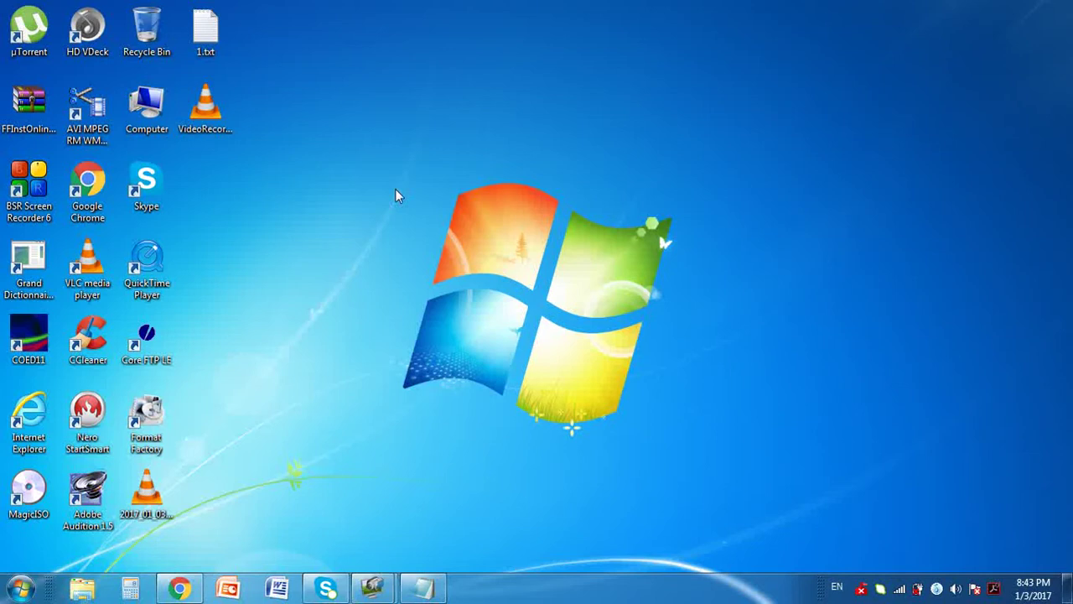
# Step: Create a new folder on the desktop via New > Folder and name it 'Photos'
pyautogui.rightClick(396, 195)
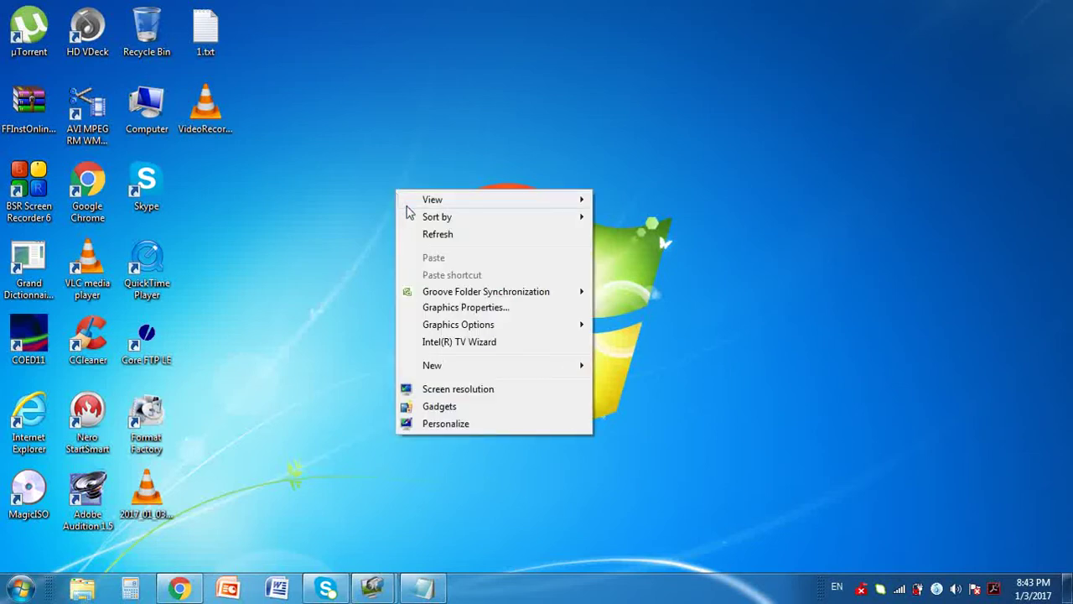
pyautogui.moveTo(479, 367)
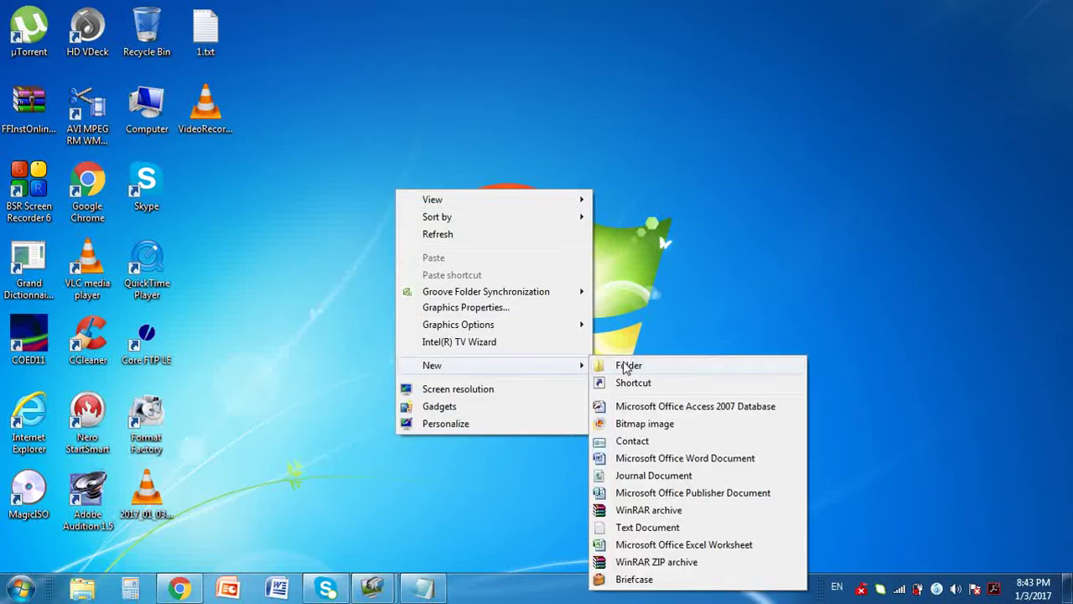
pyautogui.click(627, 366)
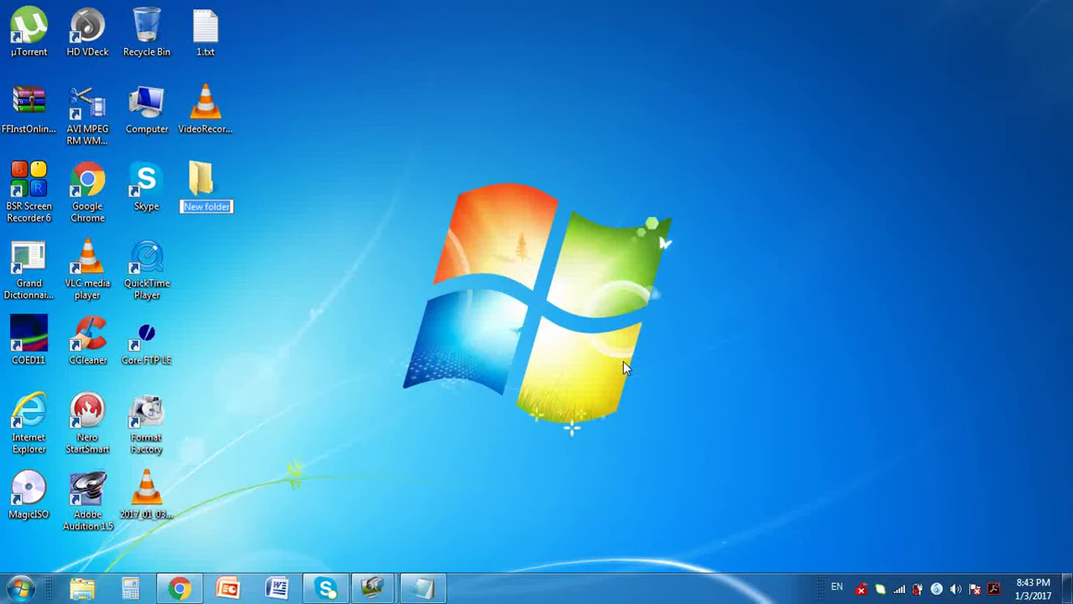
pyautogui.press('capslock')
pyautogui.write('P')
pyautogui.press('capslock')
pyautogui.write('hotos')
pyautogui.press('Return')
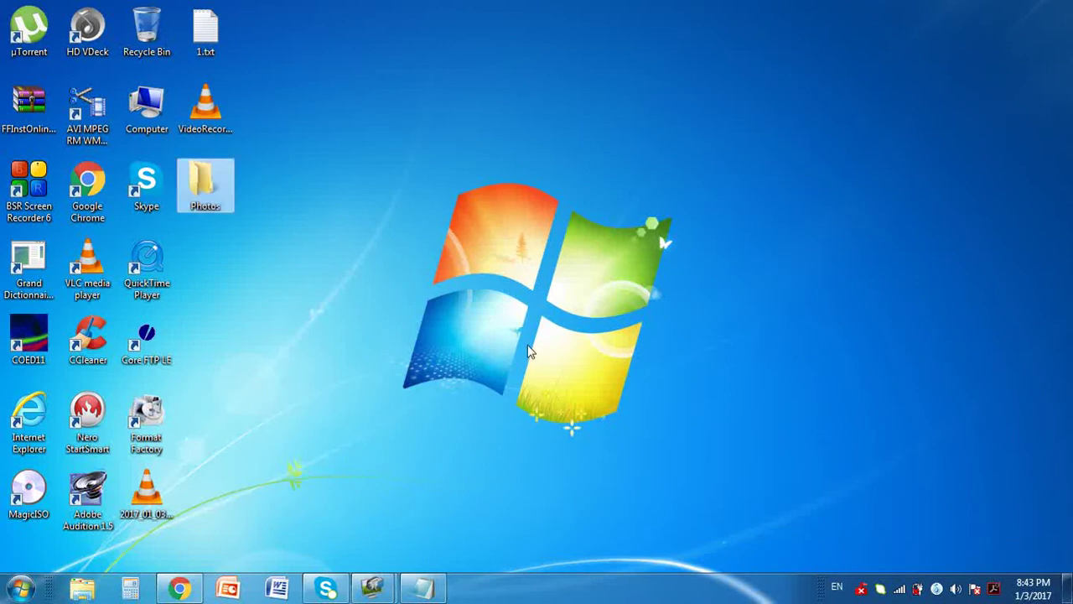
pyautogui.click(399, 349)
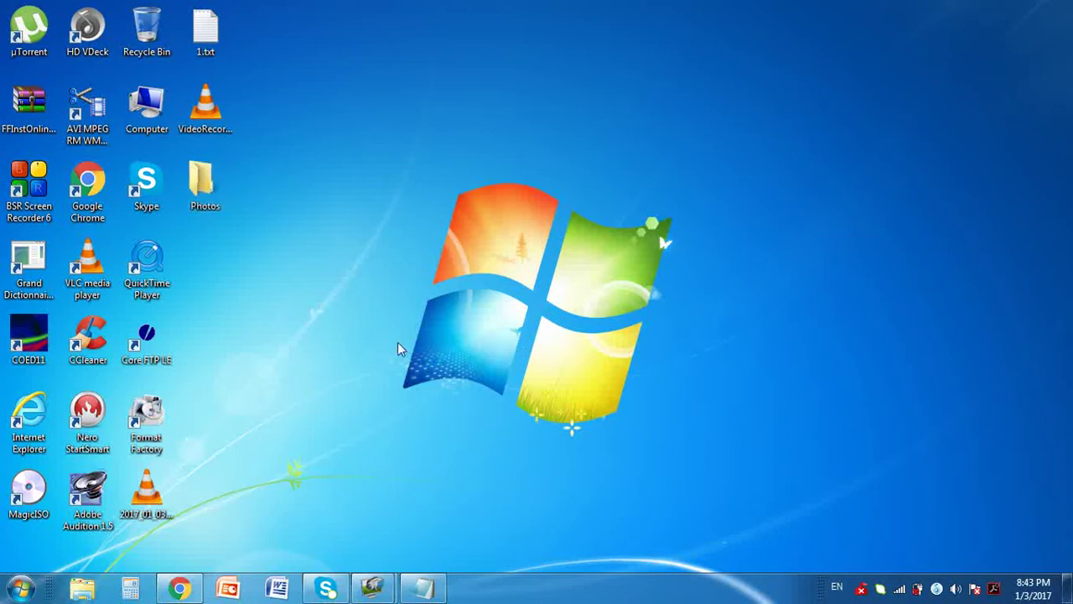
# Step: Open Computer from the Start menu and open the XT1072 phone under Portable Devices
pyautogui.click(7, 592)
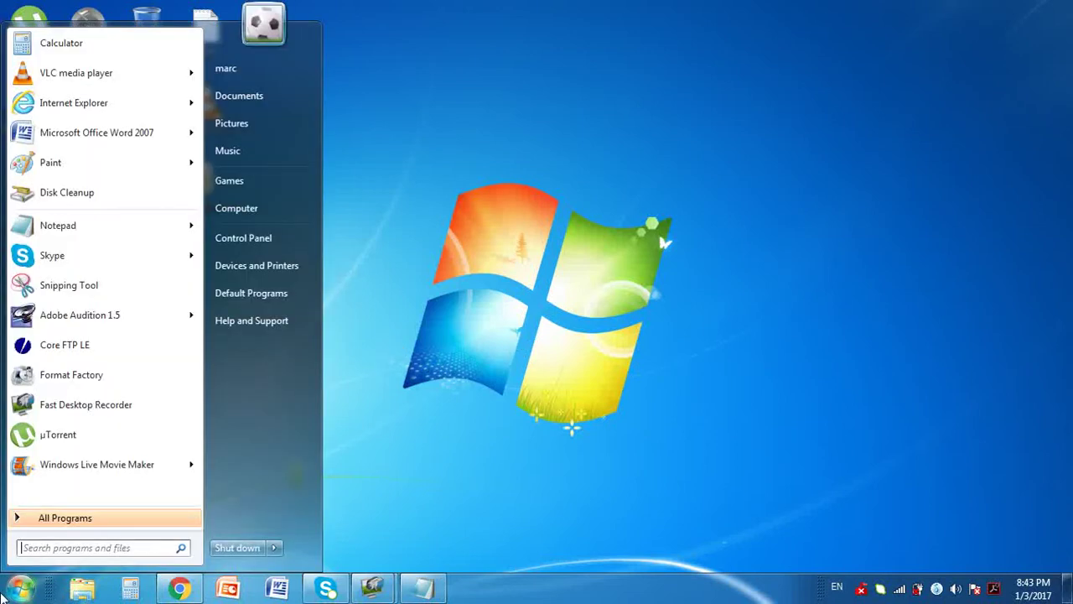
pyautogui.click(243, 210)
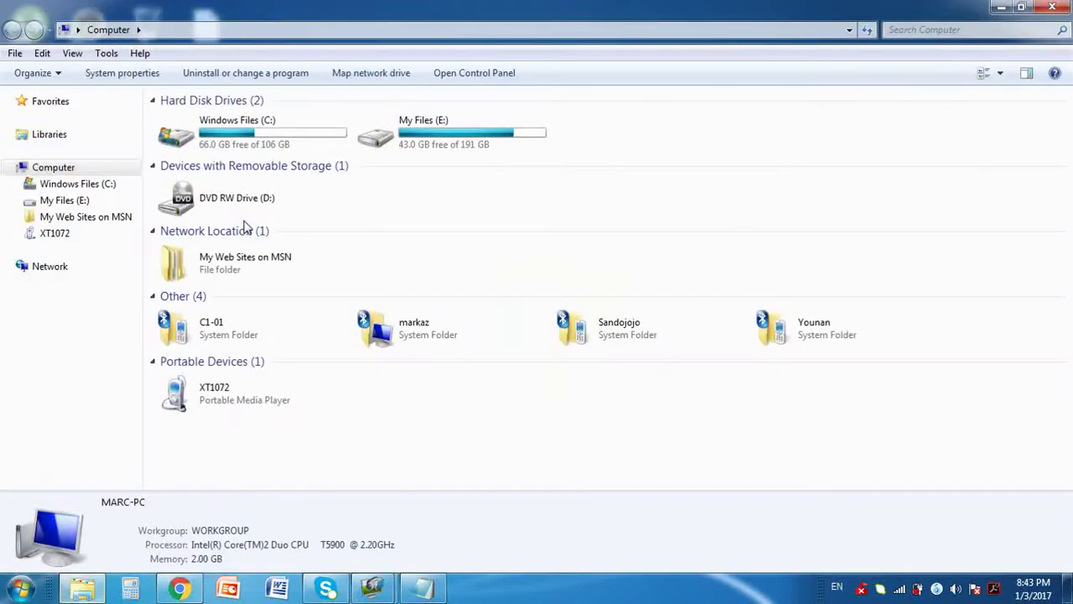
pyautogui.click(216, 395)
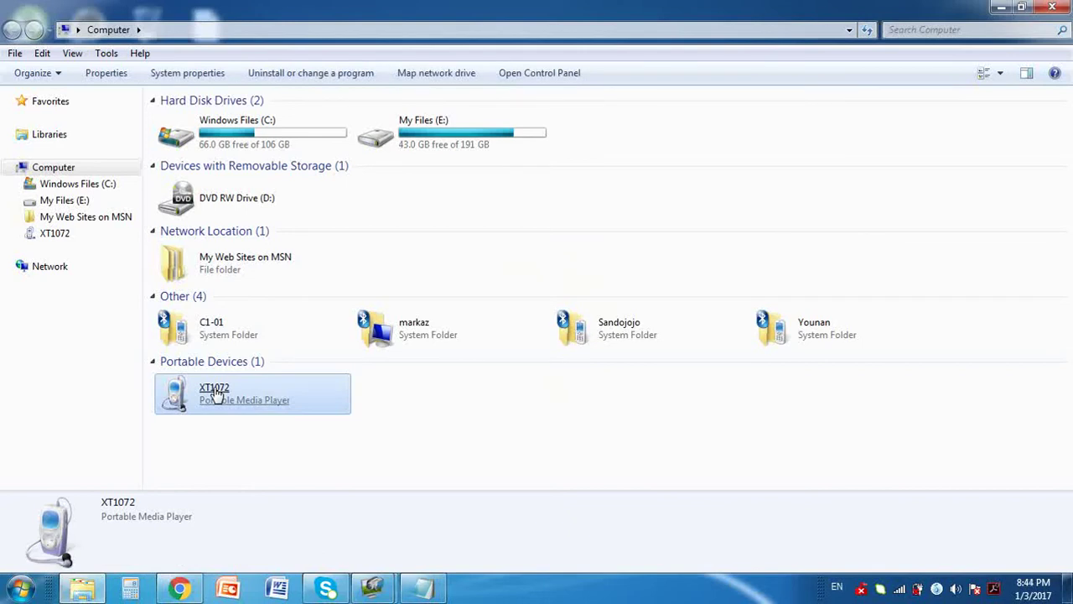
pyautogui.doubleClick(216, 395)
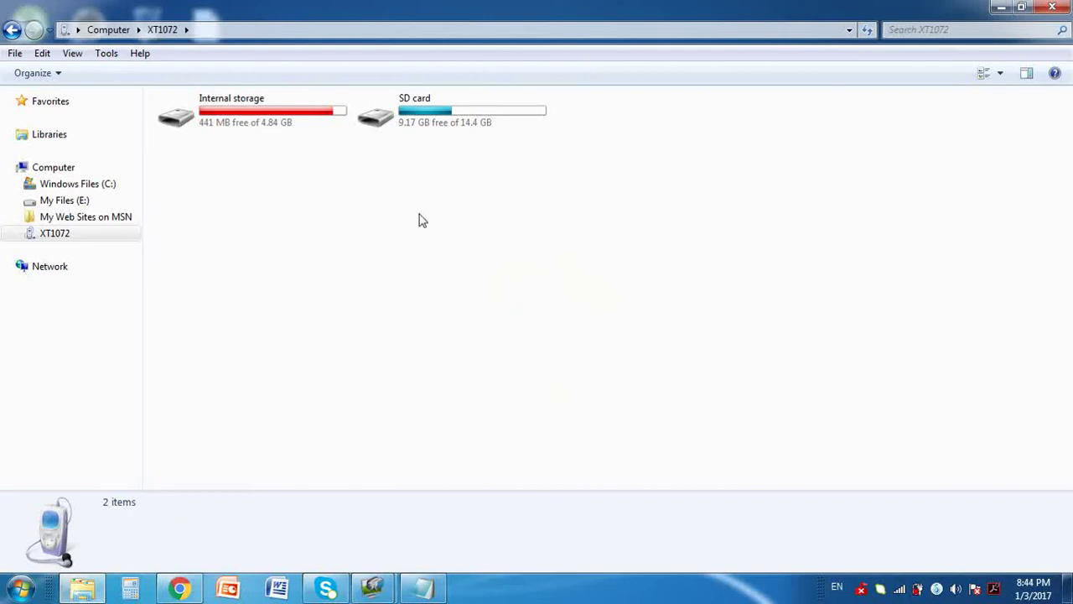
# Step: Open SD card > DCIM > Camera and select all six JPG photos
pyautogui.click(446, 124)
pyautogui.doubleClick(446, 124)
pyautogui.click(444, 122)
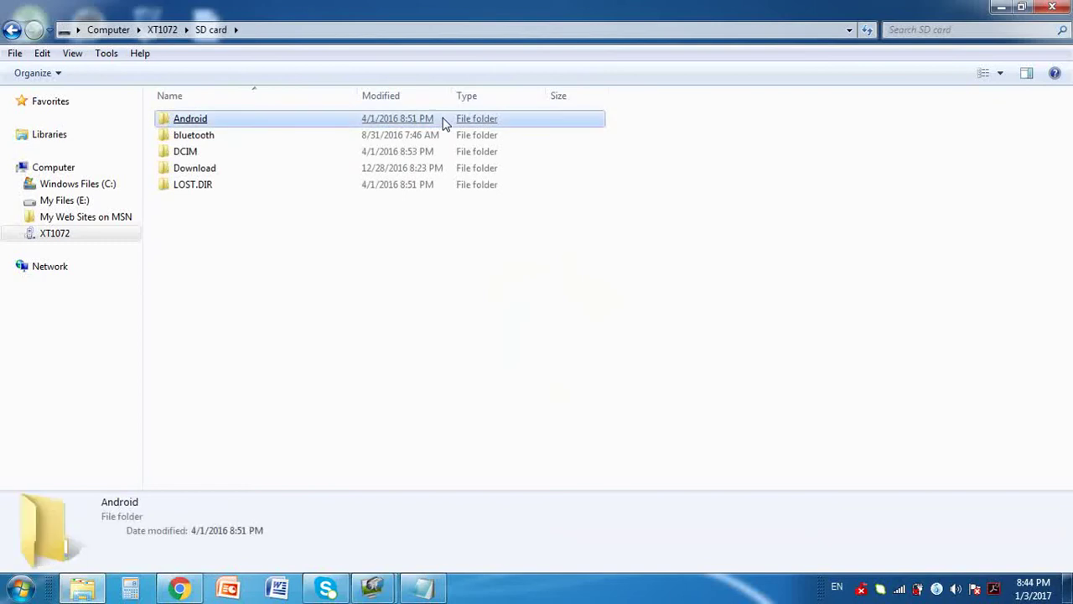
pyautogui.click(245, 159)
pyautogui.doubleClick(247, 160)
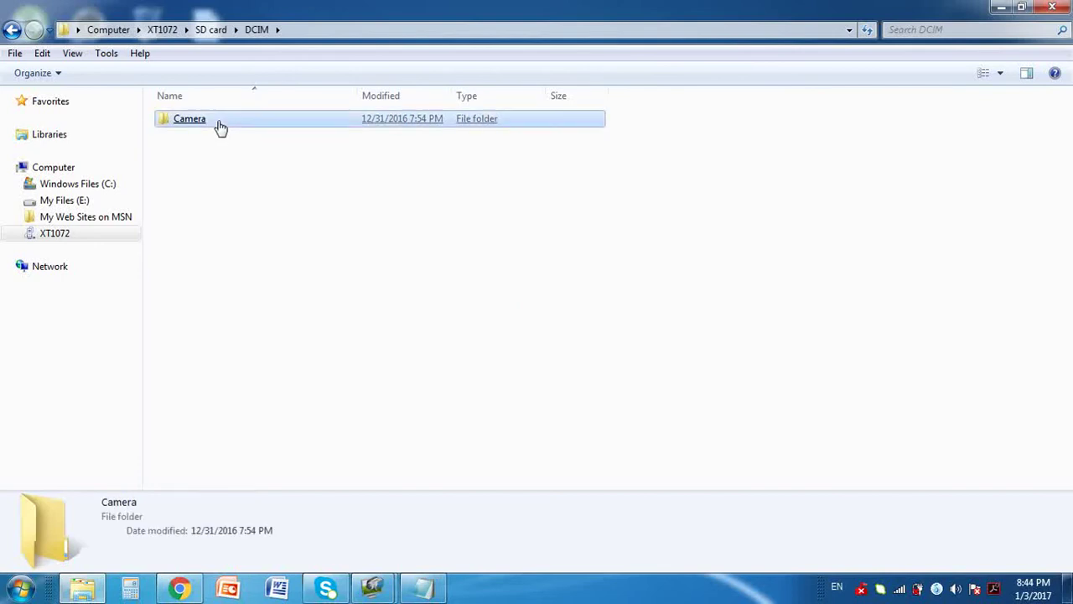
pyautogui.click(220, 126)
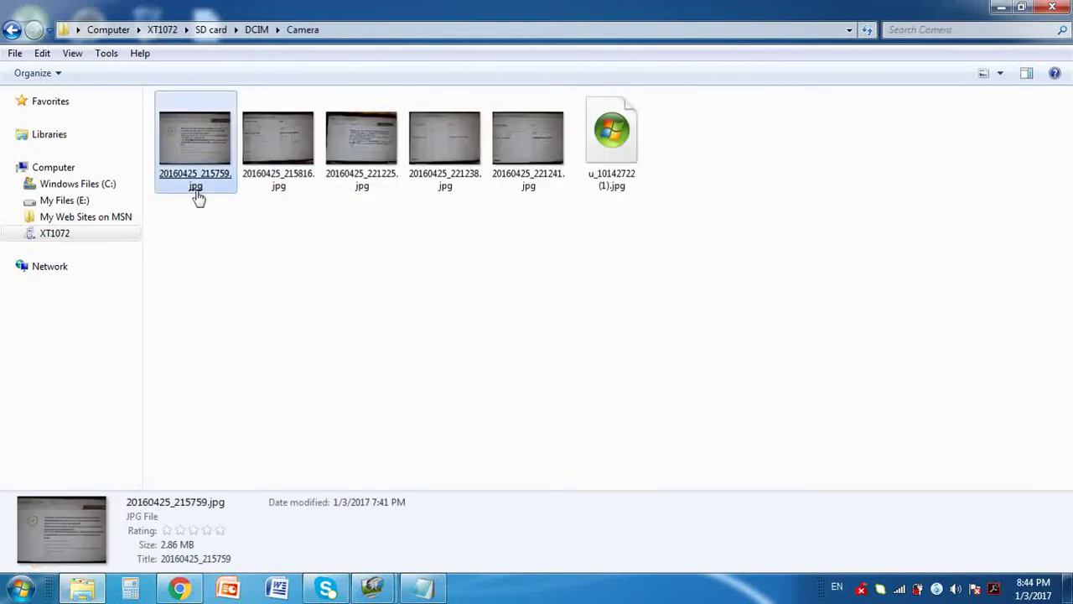
pyautogui.moveTo(191, 227); pyautogui.dragTo(642, 117)
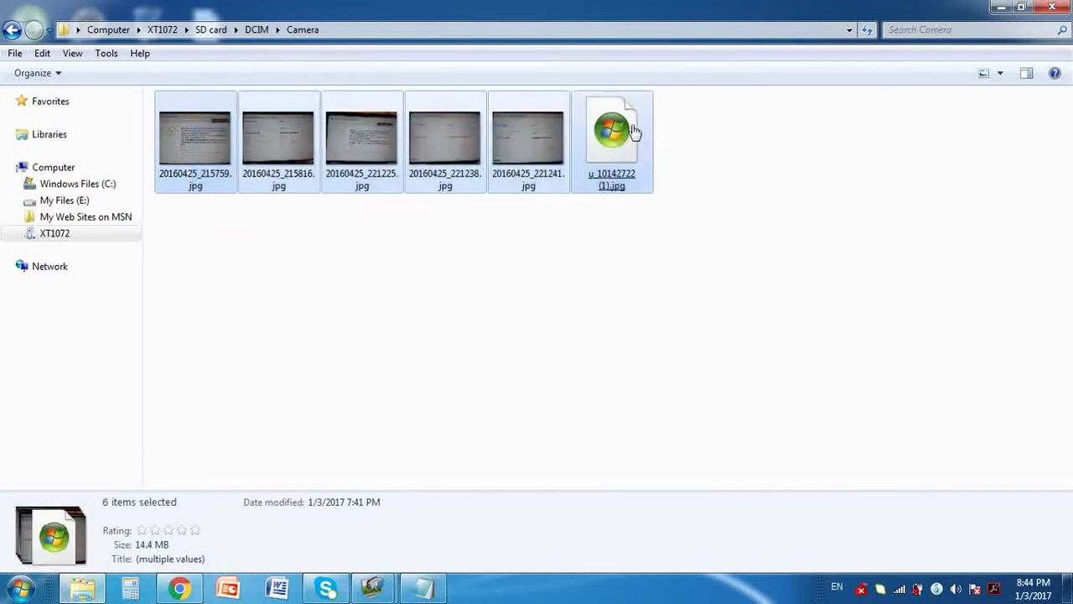
# Step: Cut the six selected photos and paste them into the desktop Photos folder
pyautogui.rightClick(514, 127)
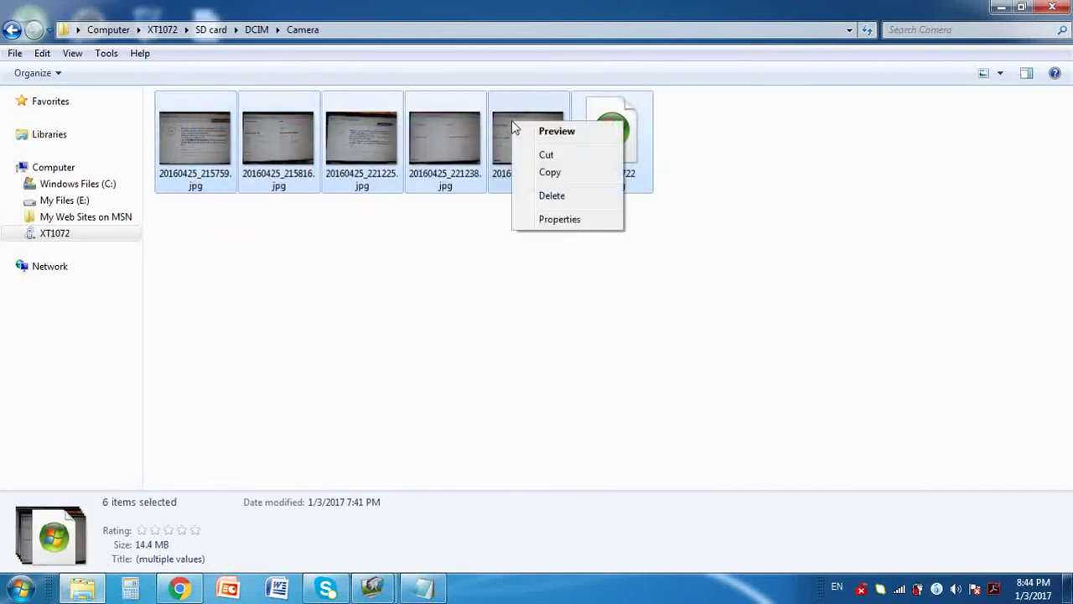
pyautogui.click(545, 155)
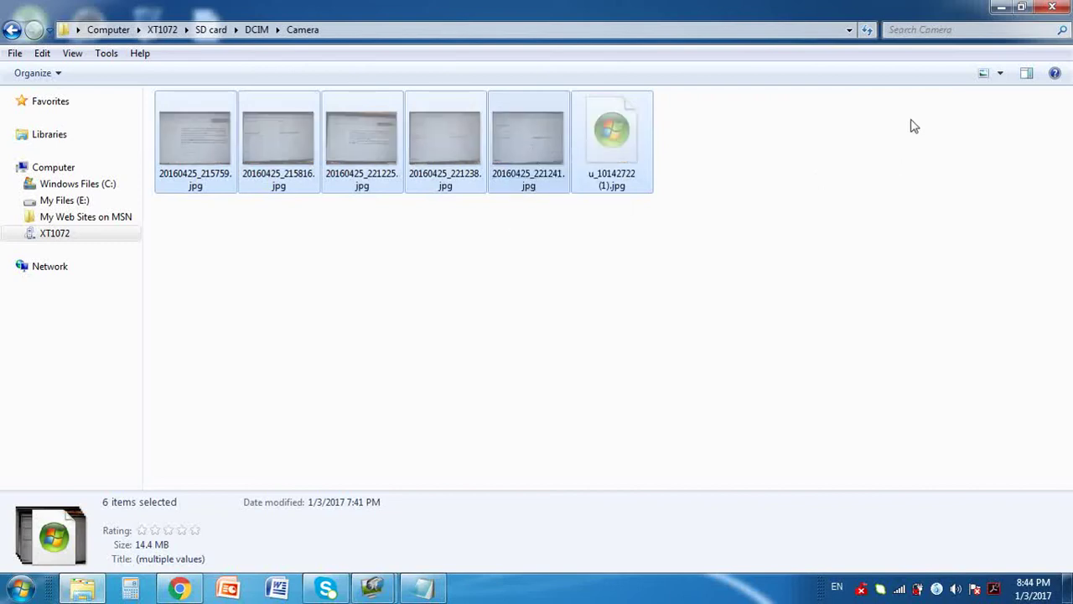
pyautogui.click(1001, 10)
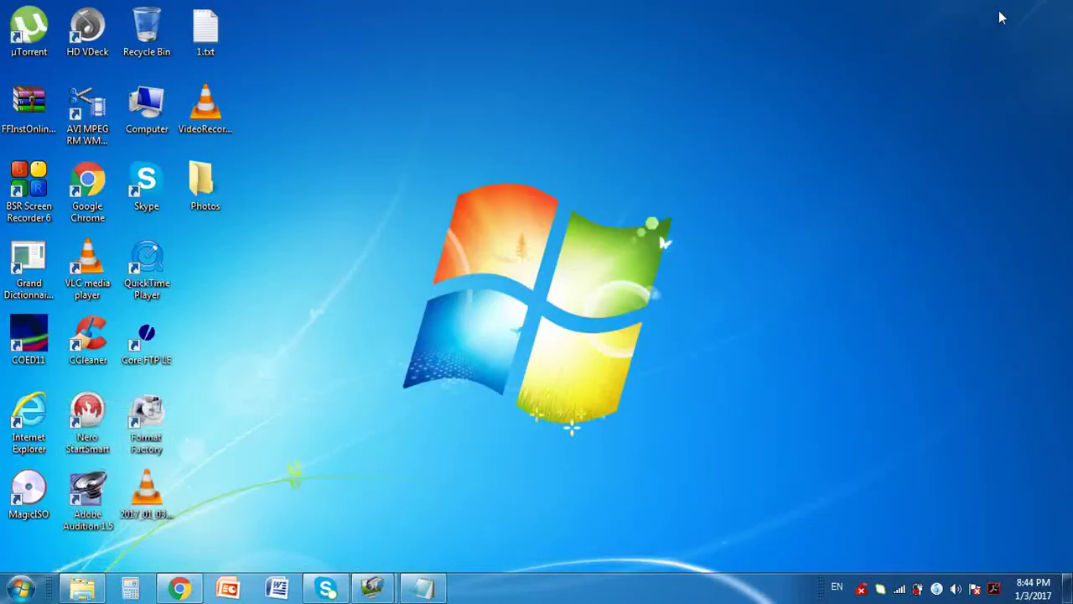
pyautogui.click(213, 185)
pyautogui.doubleClick(213, 186)
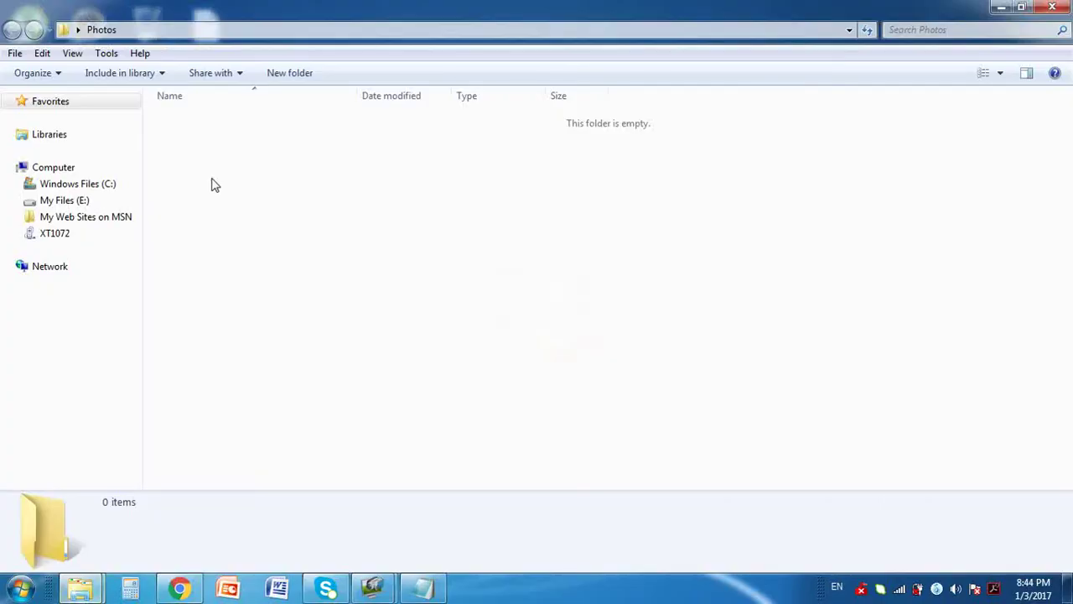
pyautogui.rightClick(213, 185)
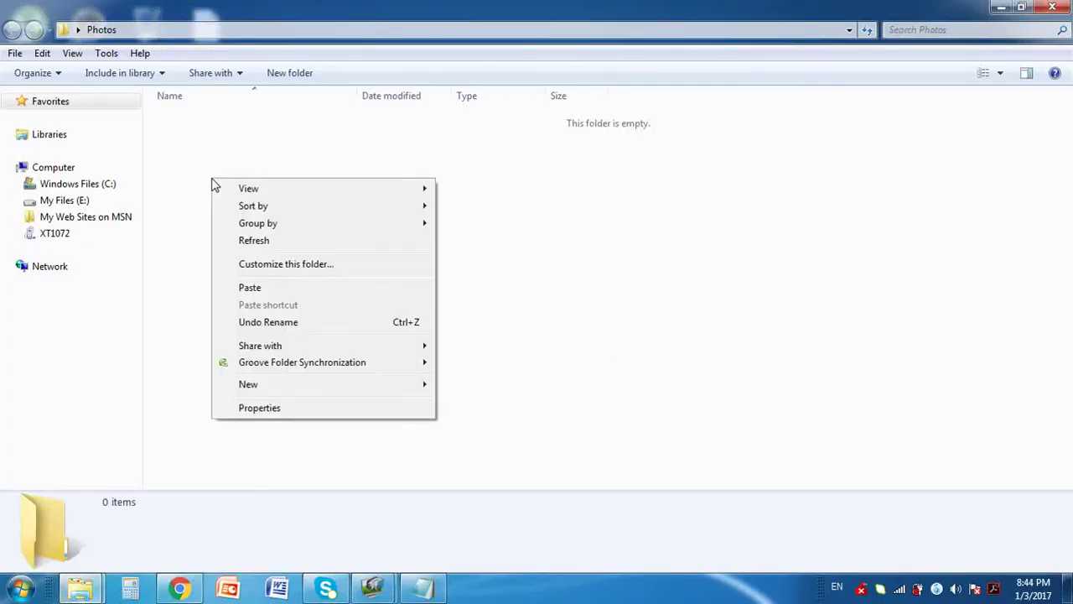
pyautogui.click(256, 287)
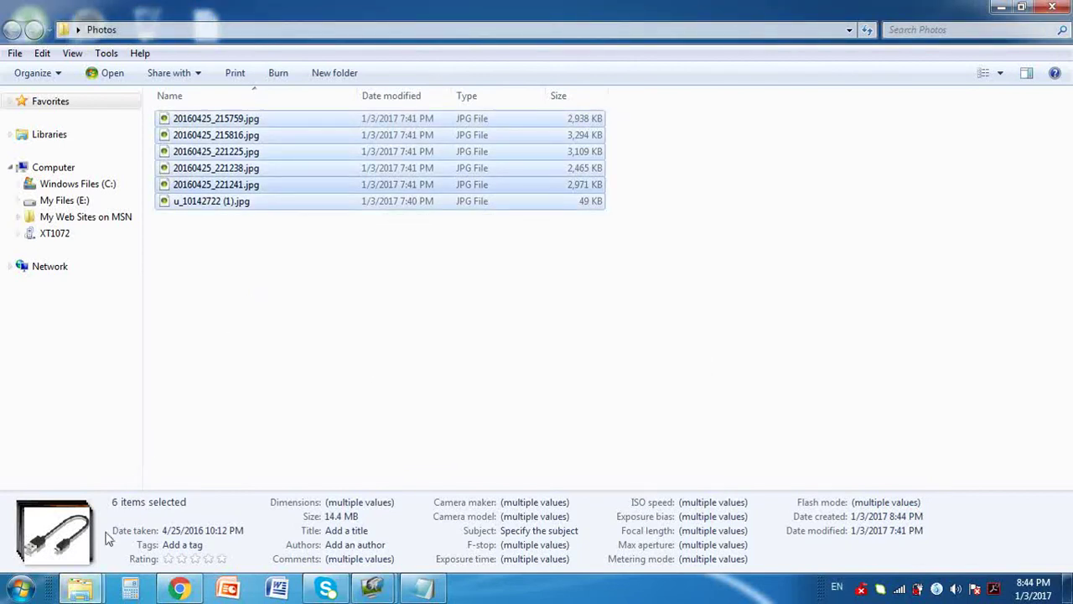
# Step: Switch back to the Camera window, go up to XT1072, and select Internal storage
pyautogui.click(84, 589)
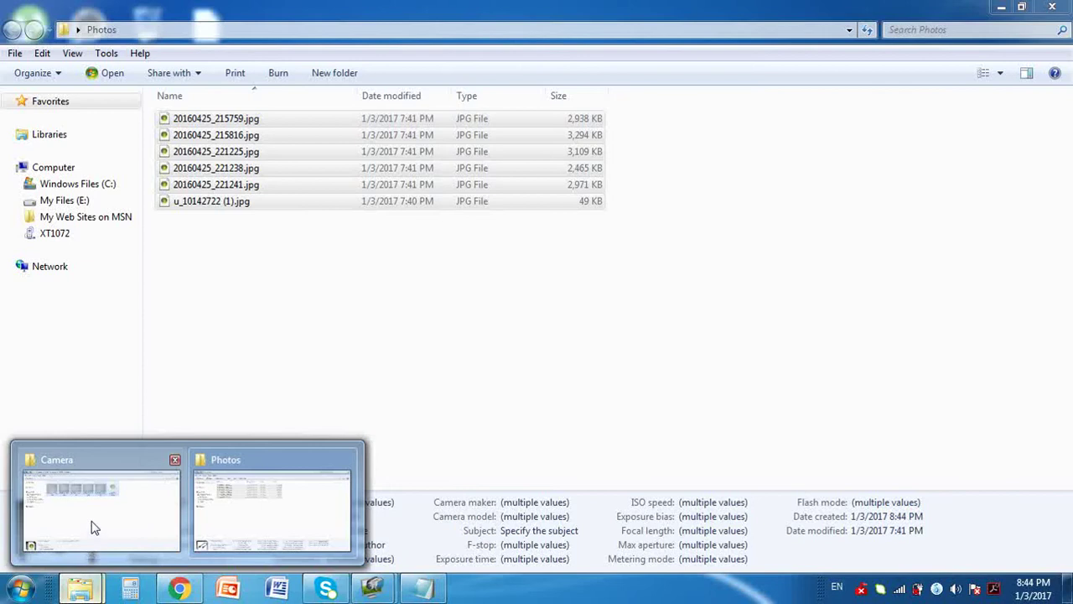
pyautogui.click(92, 525)
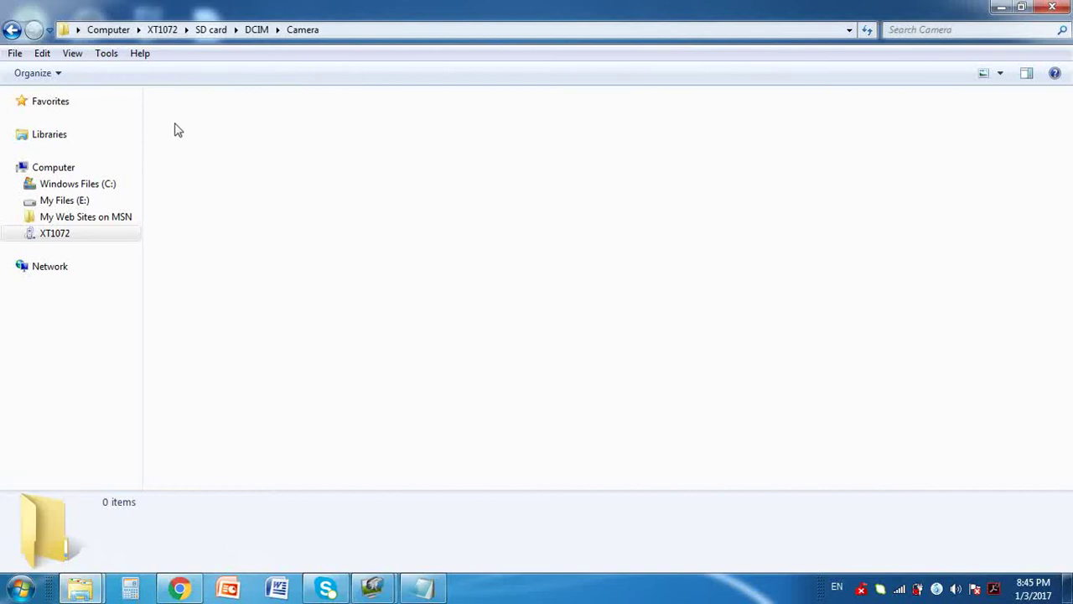
pyautogui.click(163, 30)
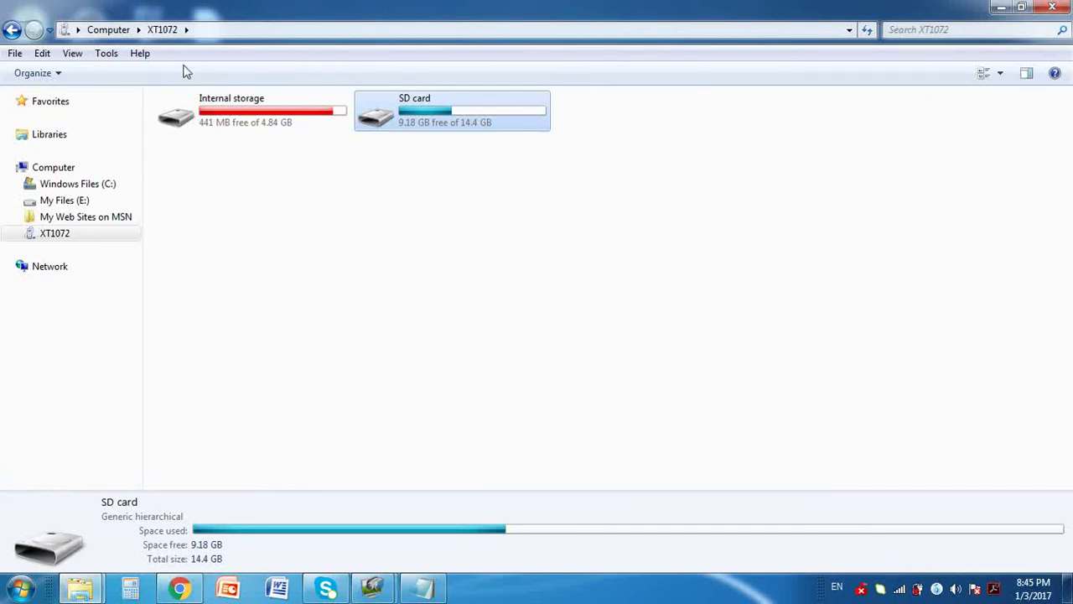
pyautogui.click(219, 126)
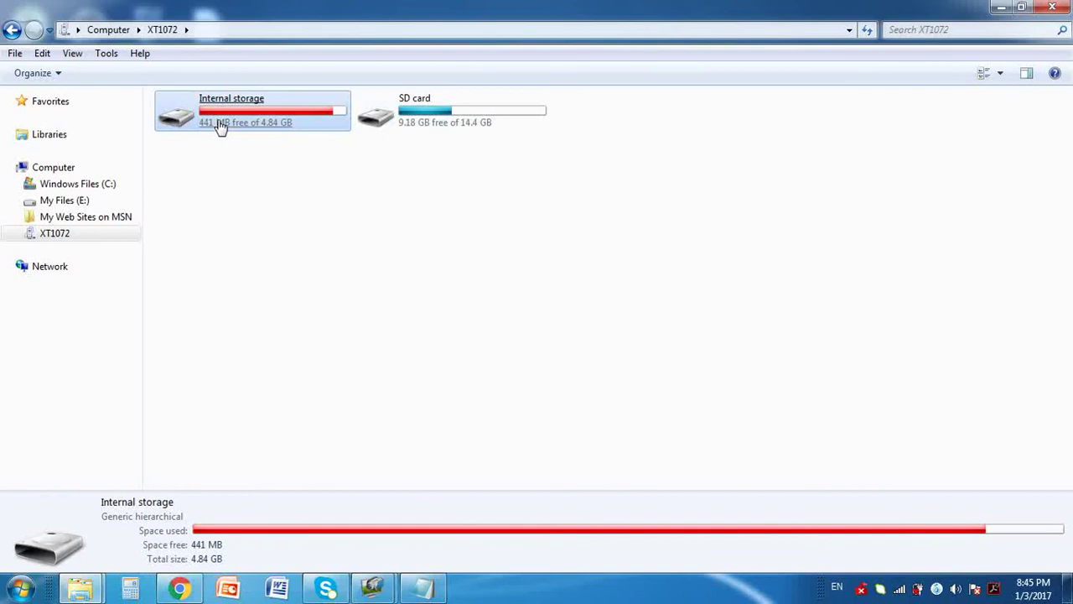
# Step: Open Internal storage > DCIM > Camera and cut its three JPG photos
pyautogui.doubleClick(220, 125)
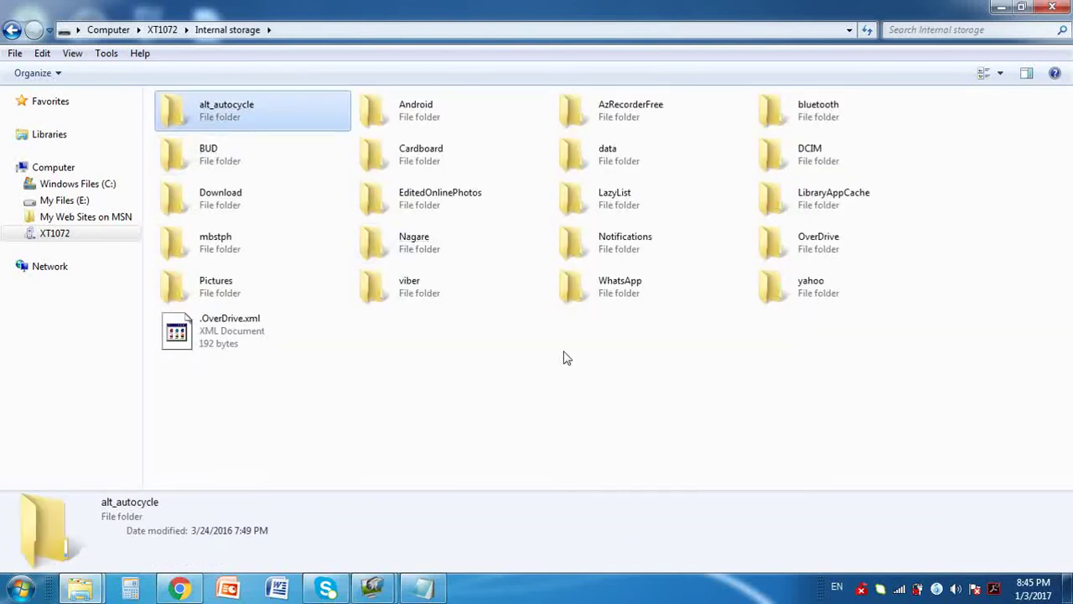
pyautogui.click(802, 156)
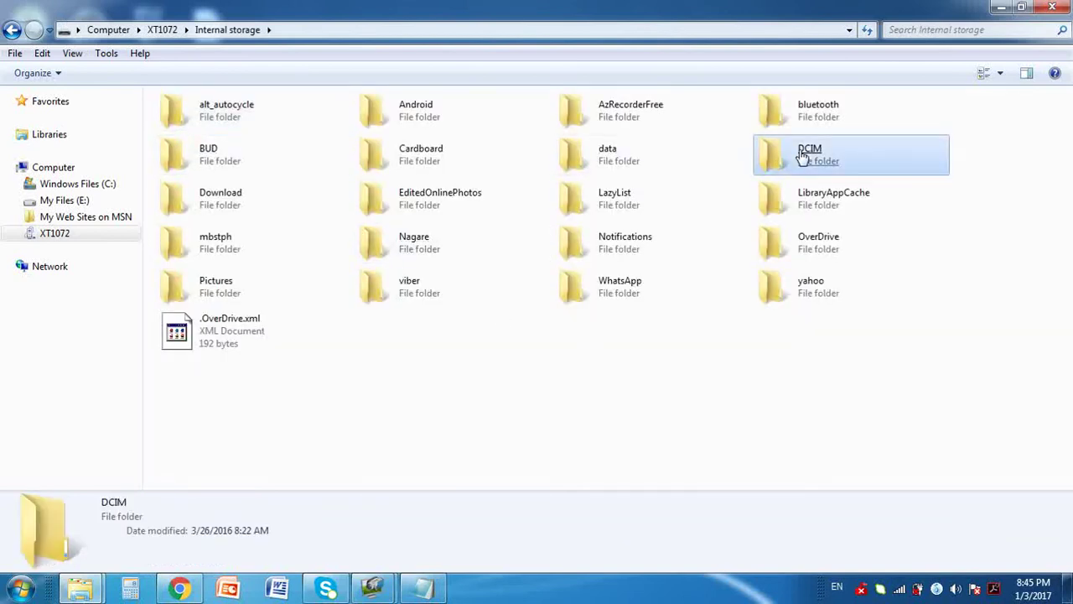
pyautogui.doubleClick(802, 157)
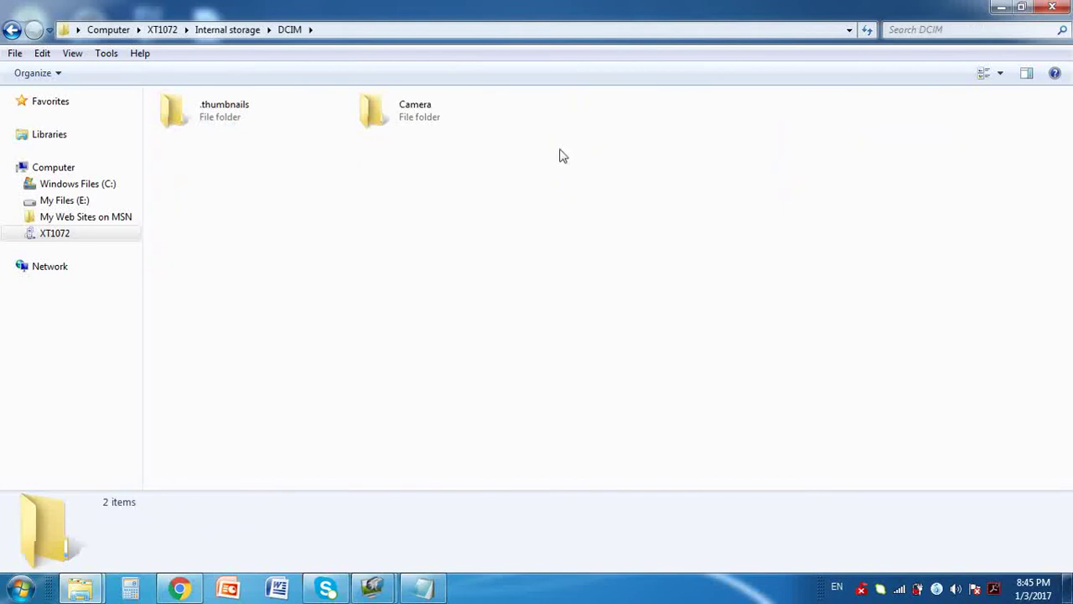
pyautogui.doubleClick(418, 115)
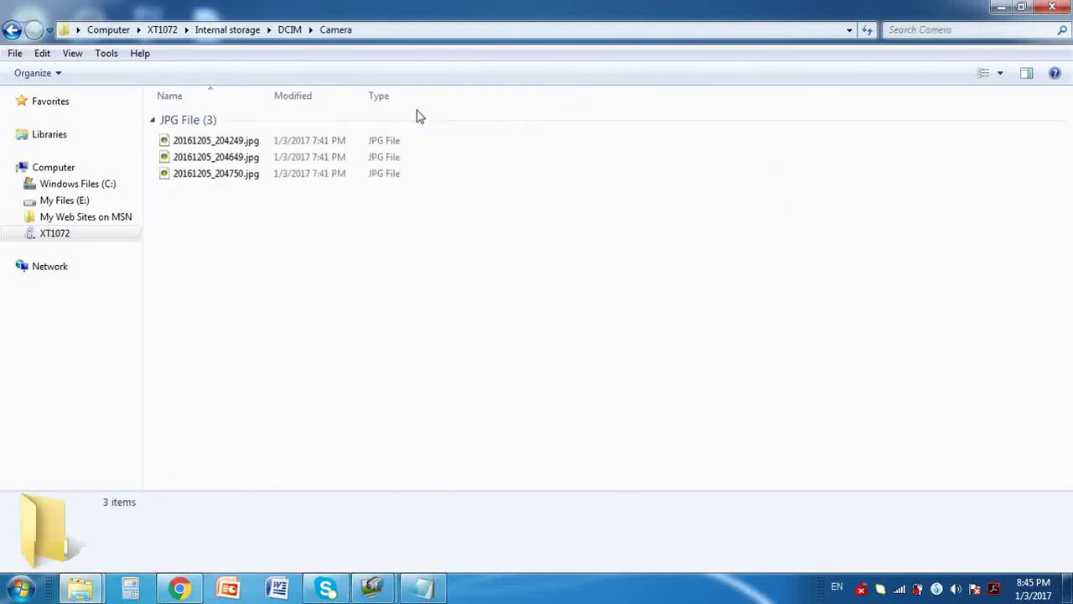
pyautogui.moveTo(338, 231); pyautogui.dragTo(254, 144)
pyautogui.rightClick(254, 144)
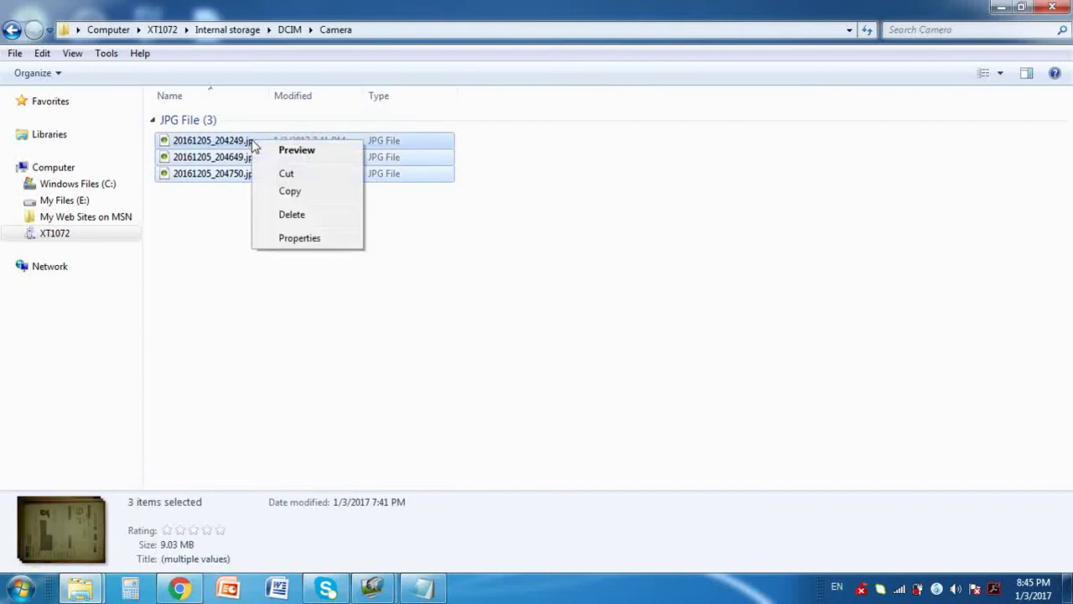
pyautogui.click(277, 179)
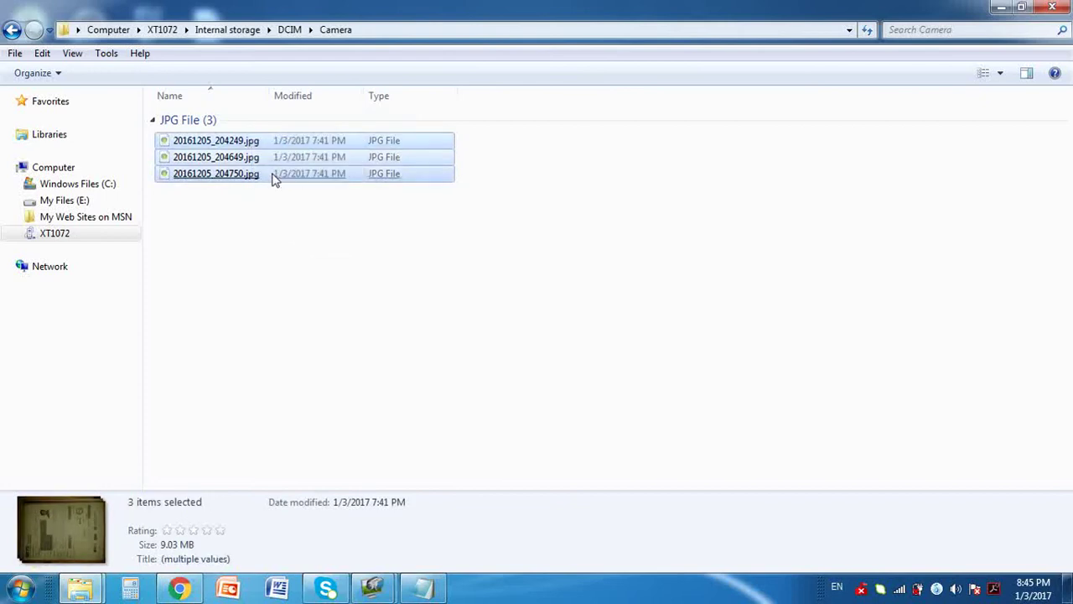
# Step: Paste the three cut photos into the Photos folder window
pyautogui.click(86, 592)
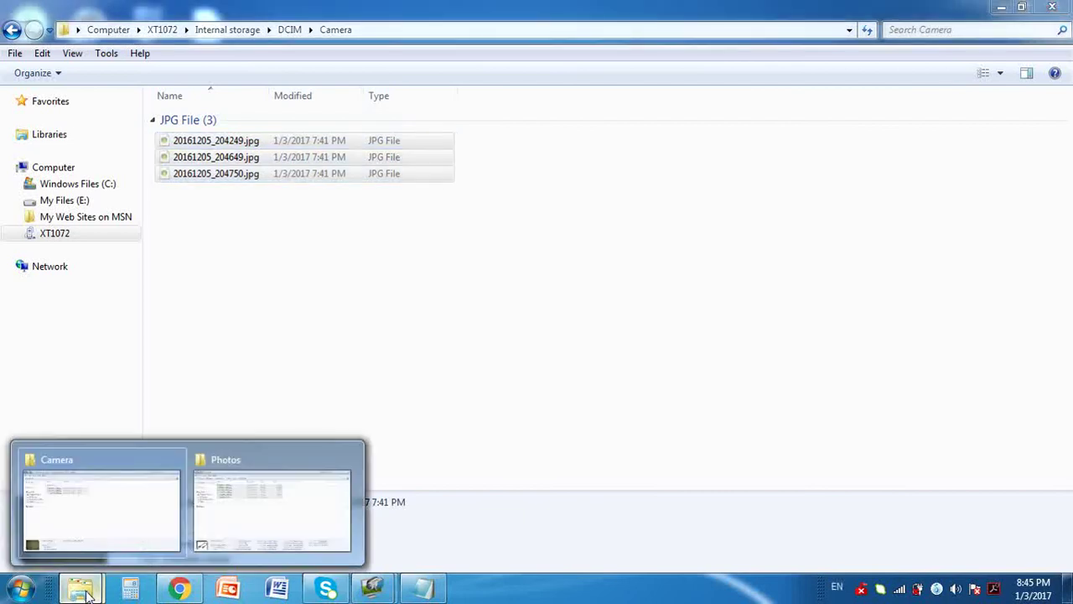
pyautogui.click(261, 533)
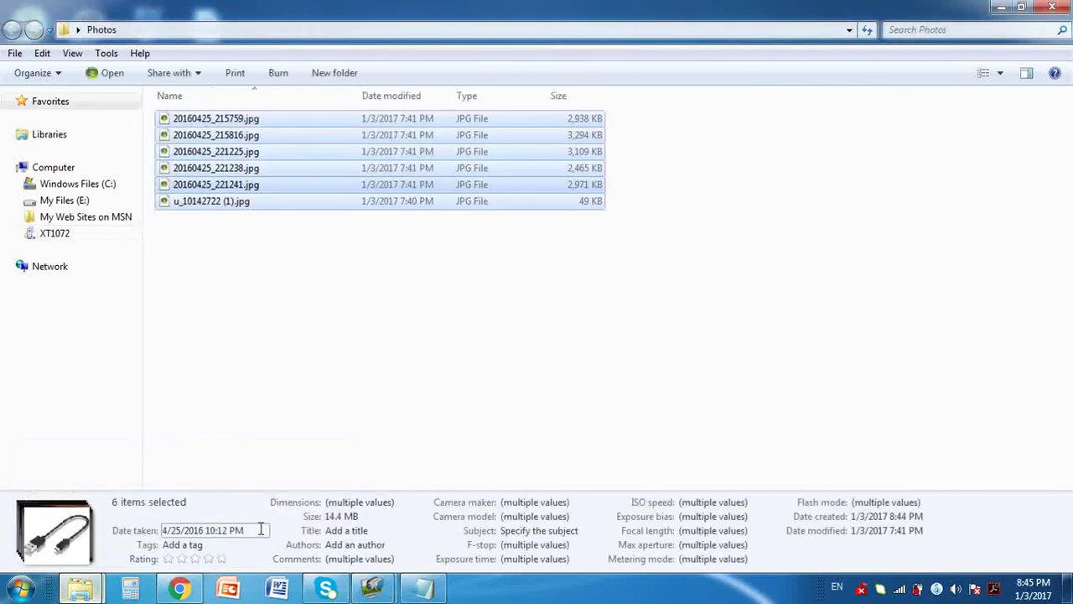
pyautogui.click(344, 319)
pyautogui.rightClick(344, 318)
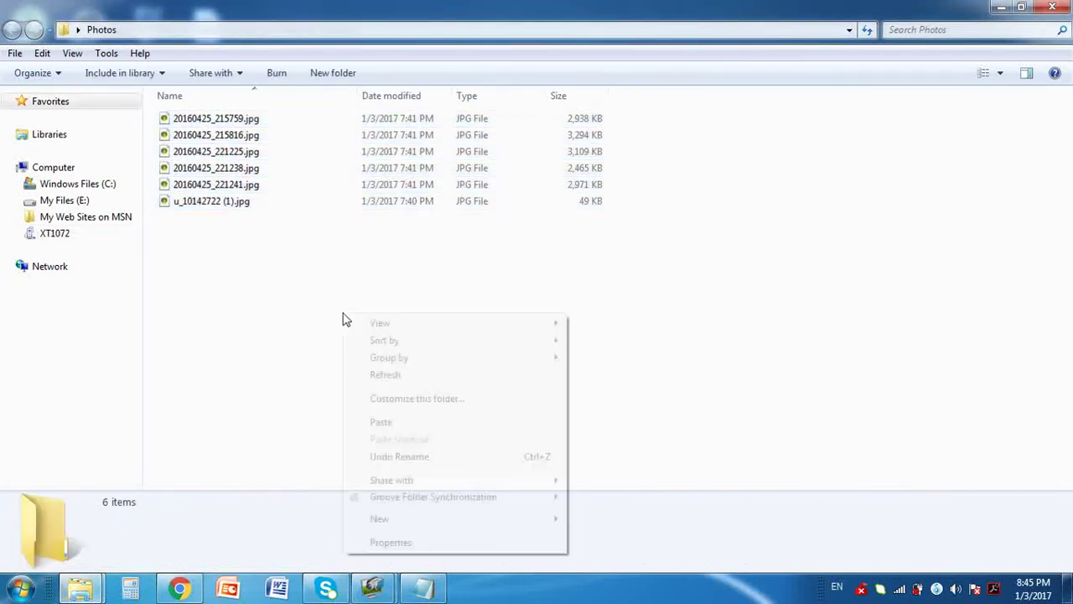
pyautogui.click(382, 419)
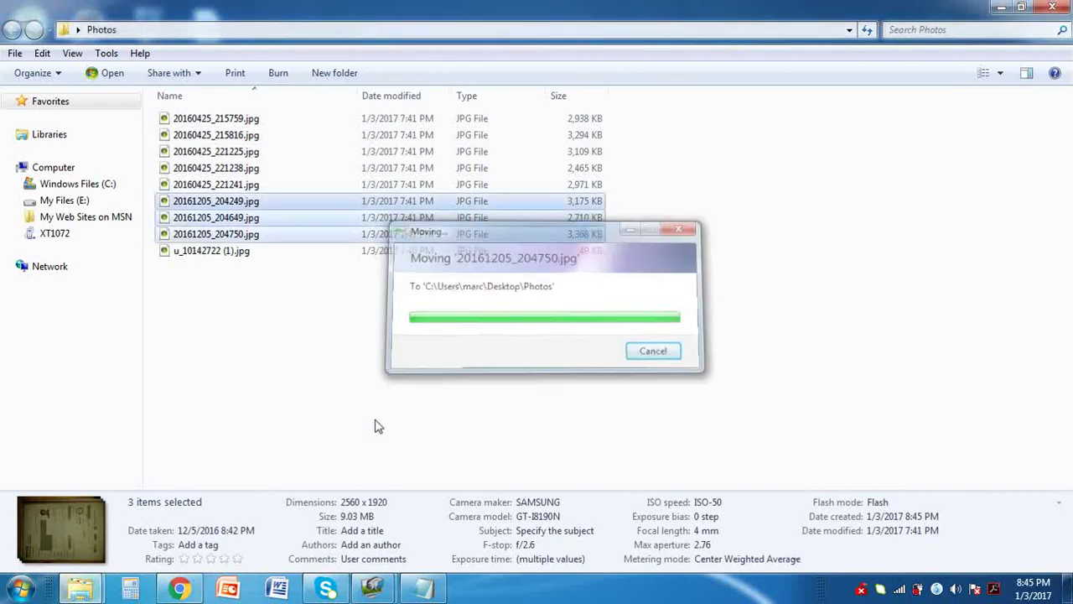
# Step: Switch back to the emptied Camera window and go up to the XT1072 drive list
pyautogui.click(81, 591)
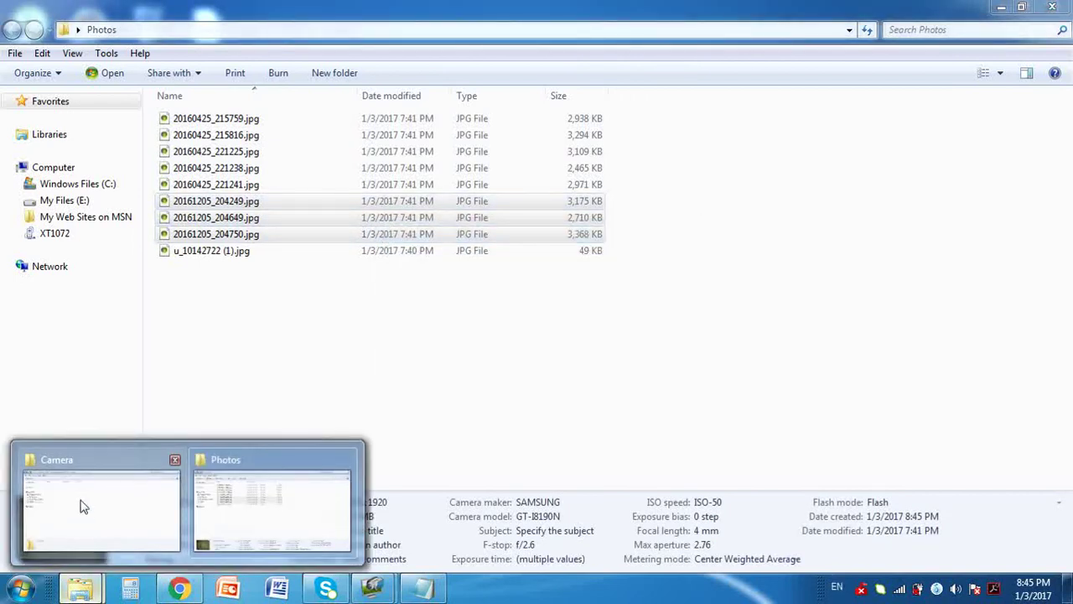
pyautogui.click(82, 505)
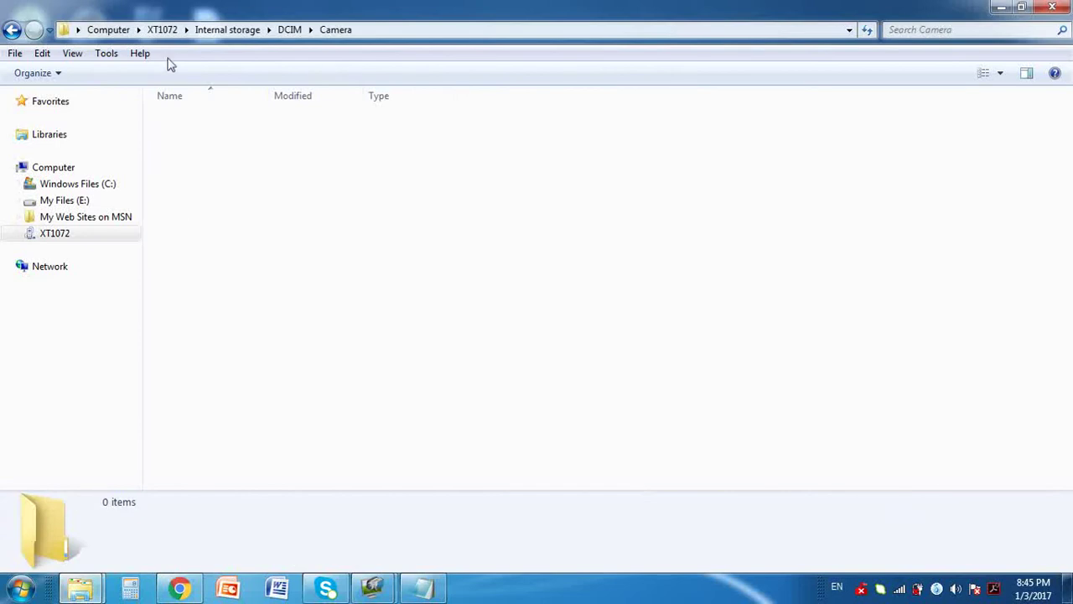
pyautogui.click(172, 32)
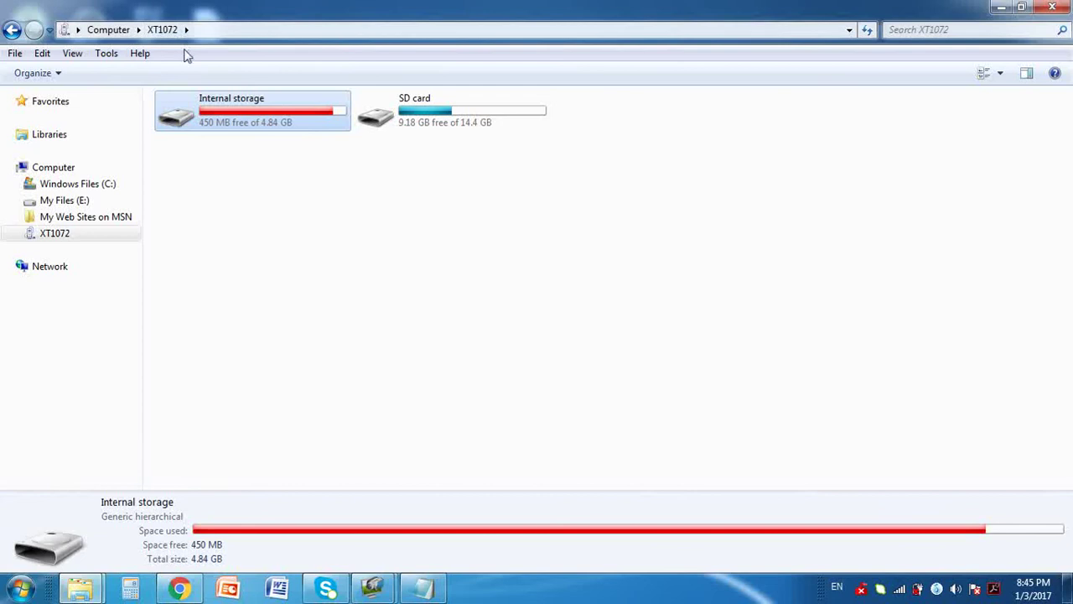
# Step: Navigate into Internal storage > viber > media > Viber Images
pyautogui.doubleClick(226, 113)
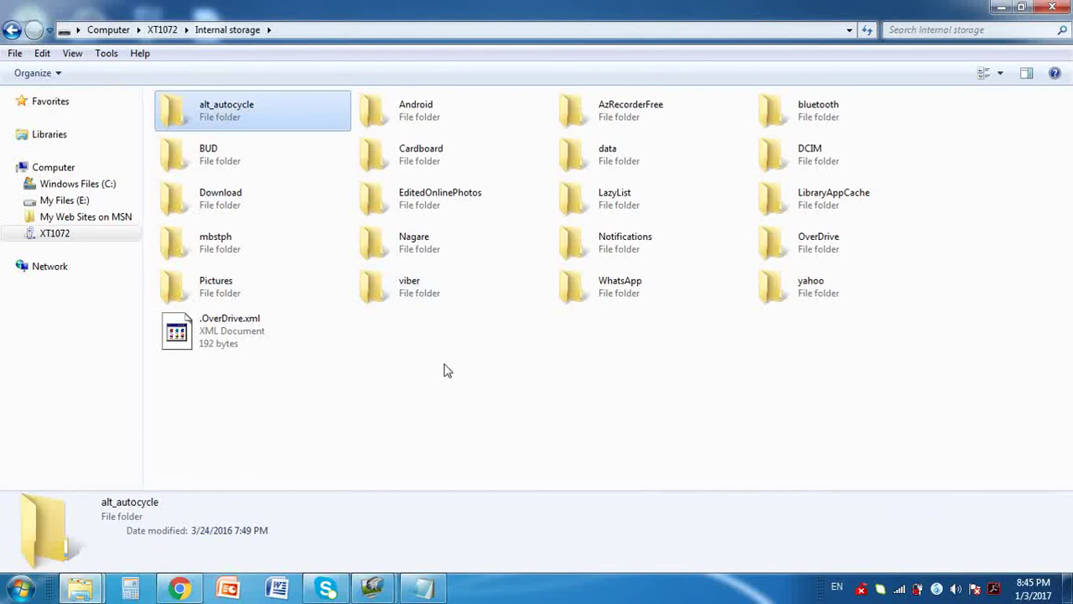
pyautogui.doubleClick(433, 293)
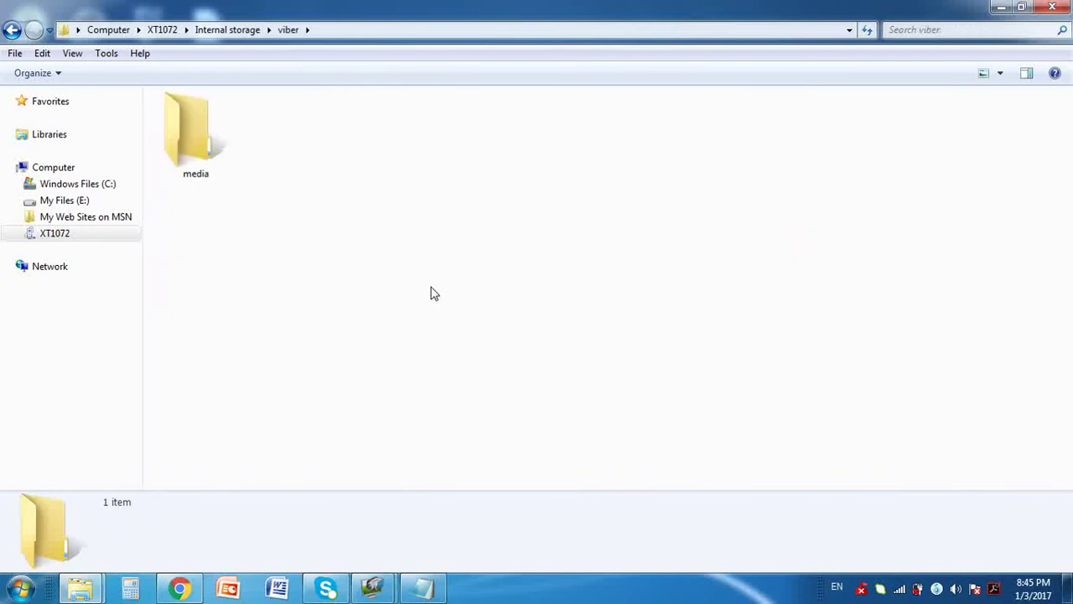
pyautogui.doubleClick(201, 134)
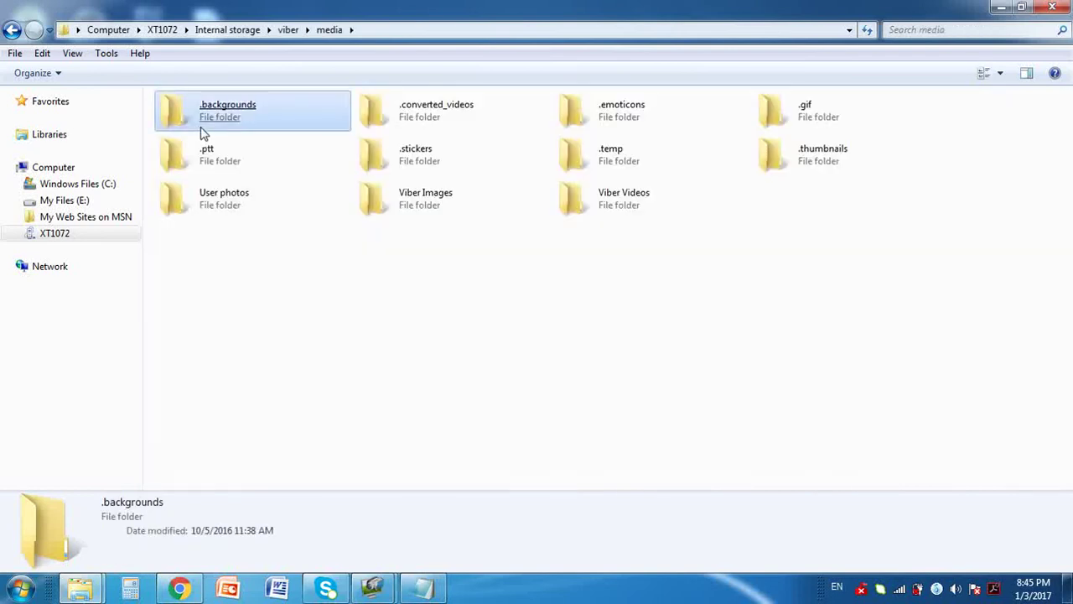
pyautogui.click(444, 215)
pyautogui.doubleClick(445, 215)
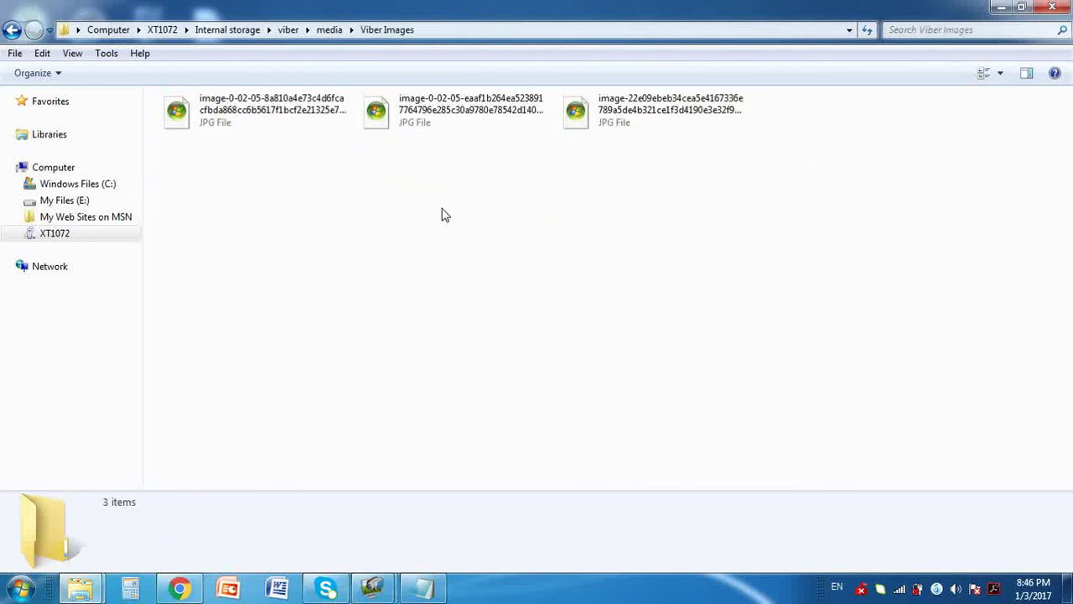
# Step: Cut the three Viber JPGs and paste them into the Photos folder window
pyautogui.moveTo(707, 200); pyautogui.dragTo(254, 115)
pyautogui.rightClick(253, 114)
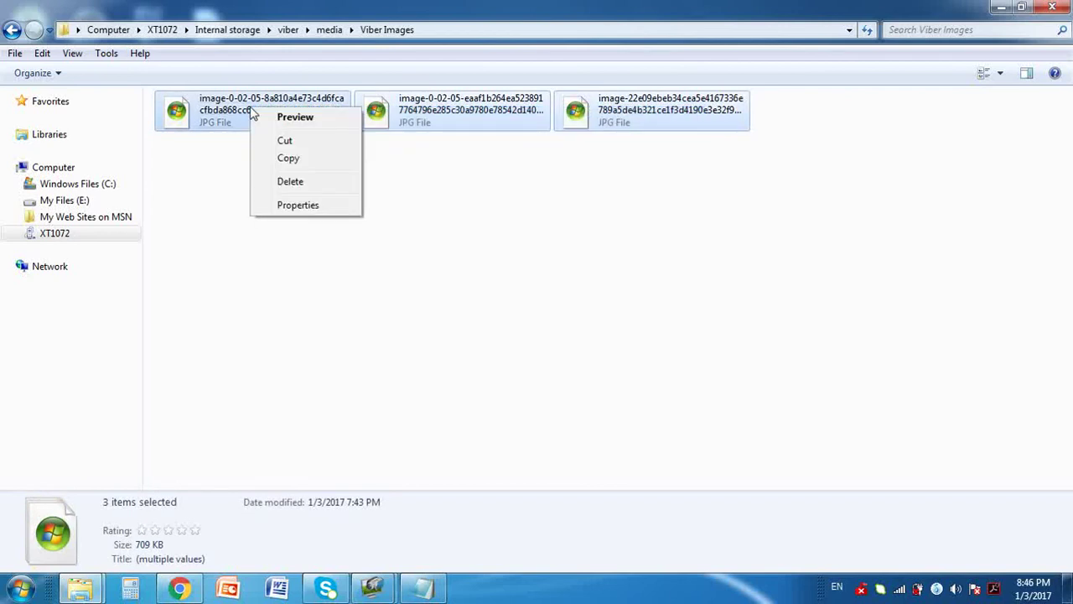
pyautogui.click(284, 145)
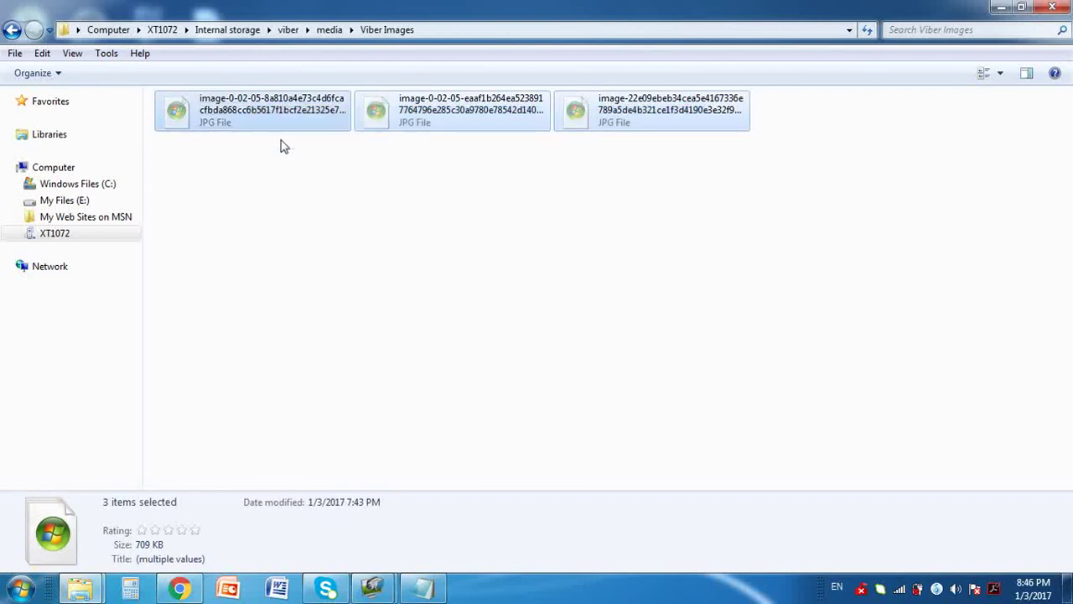
pyautogui.moveTo(82, 587)
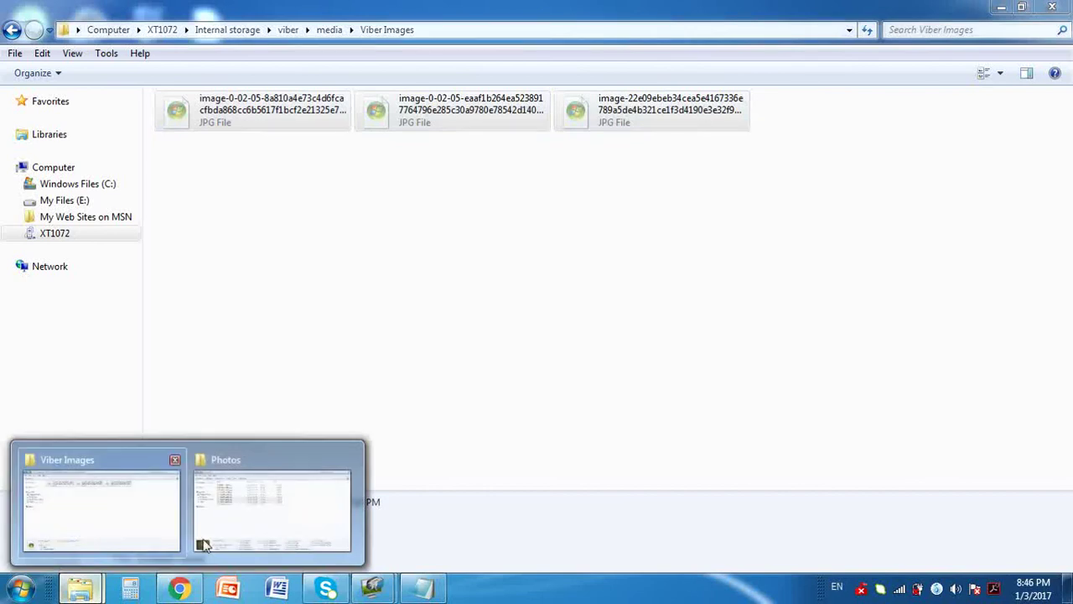
pyautogui.click(251, 507)
pyautogui.click(310, 378)
pyautogui.rightClick(312, 378)
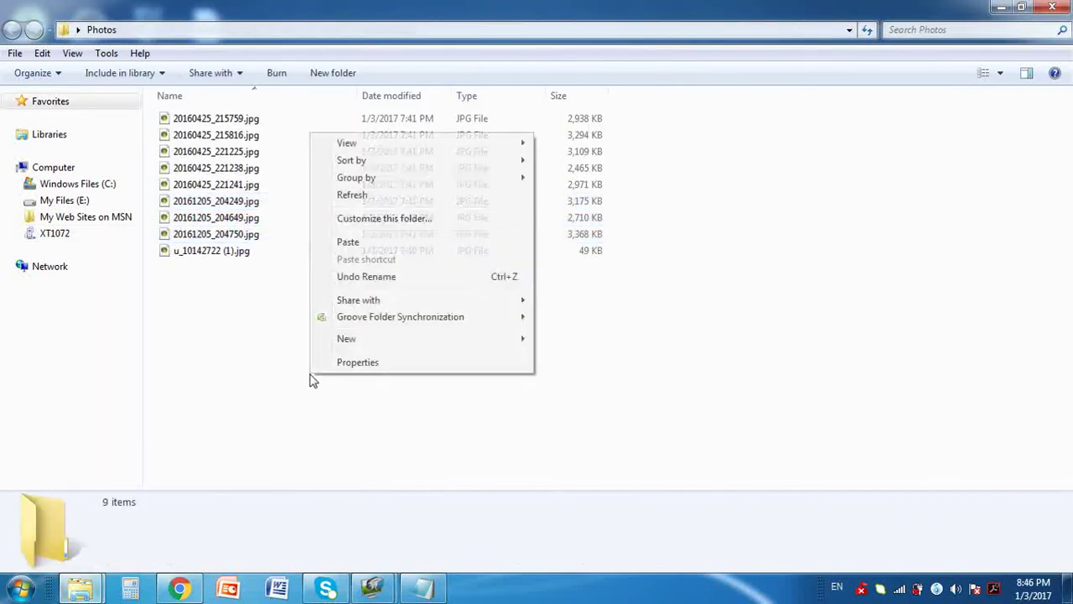
pyautogui.click(362, 243)
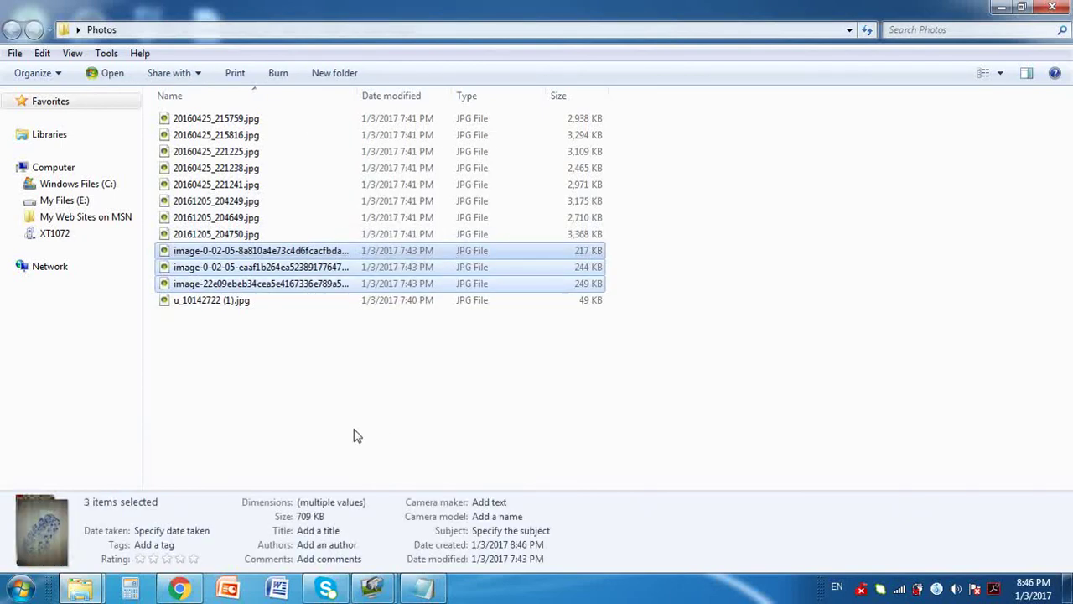
# Step: Return to the emptied Viber Images window, go up to media, and open Viber Videos
pyautogui.click(94, 587)
pyautogui.click(94, 536)
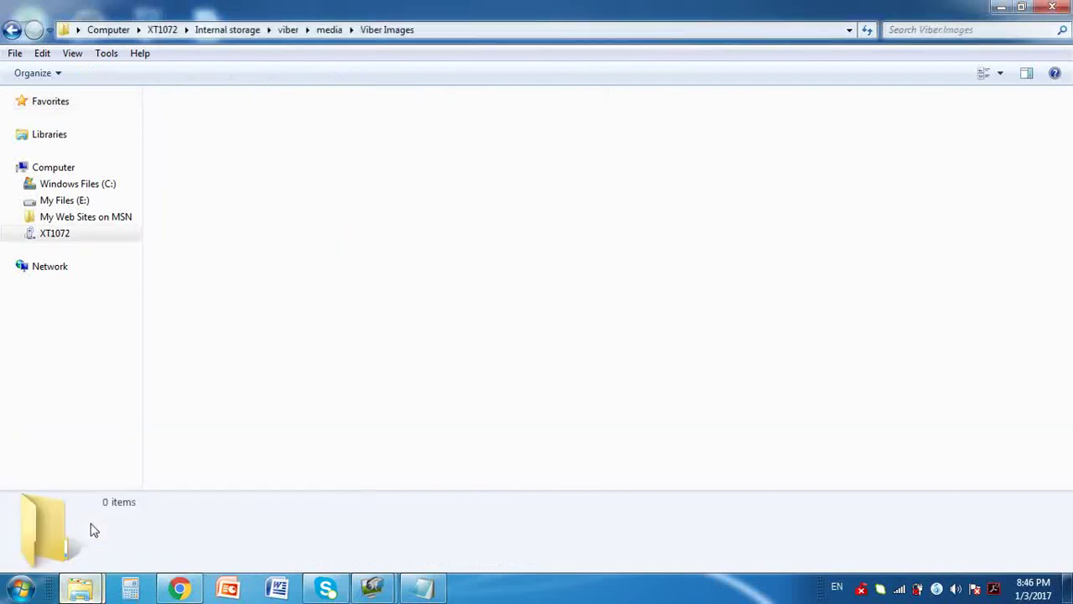
pyautogui.click(329, 30)
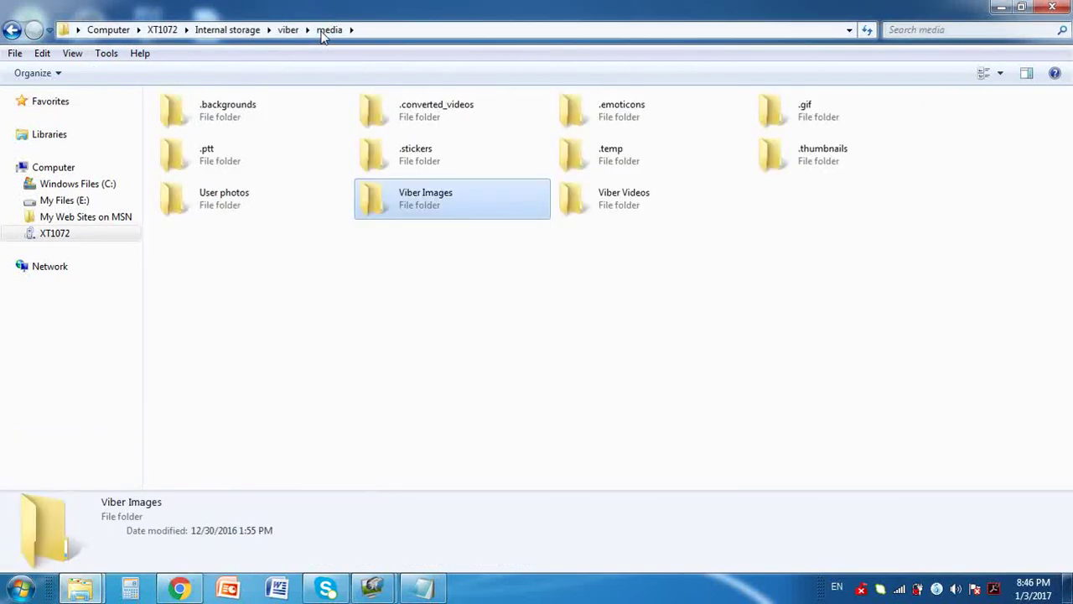
pyautogui.doubleClick(605, 208)
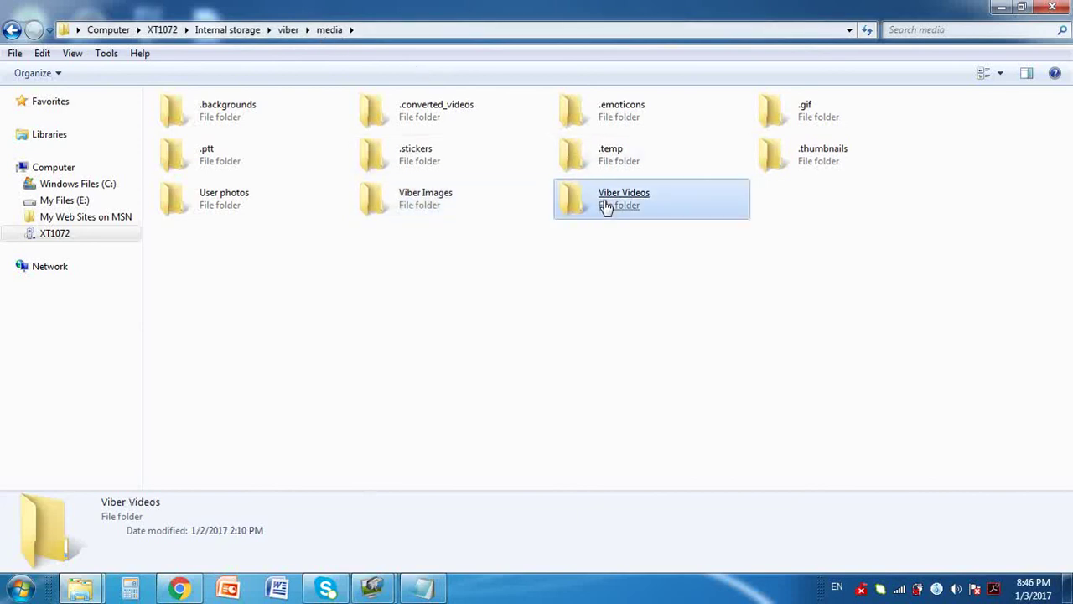